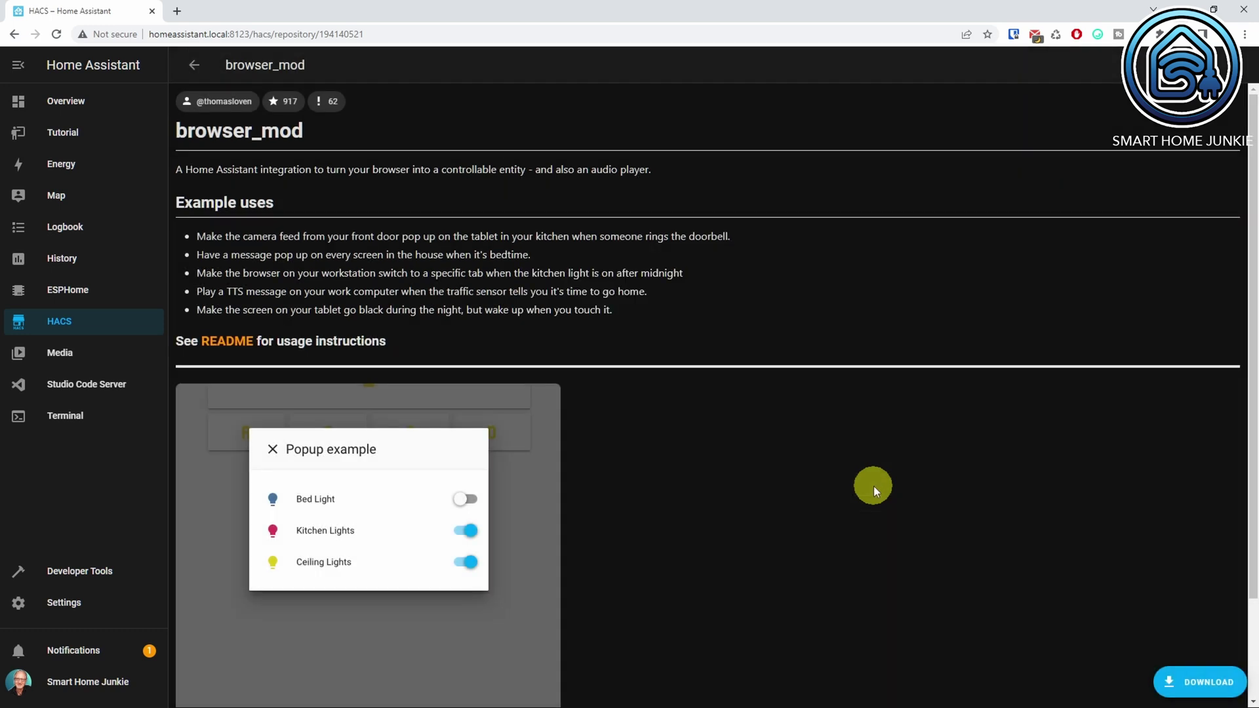
Step: Leave the browser_mod HACS page and open Home Assistant Settings
click(58, 609)
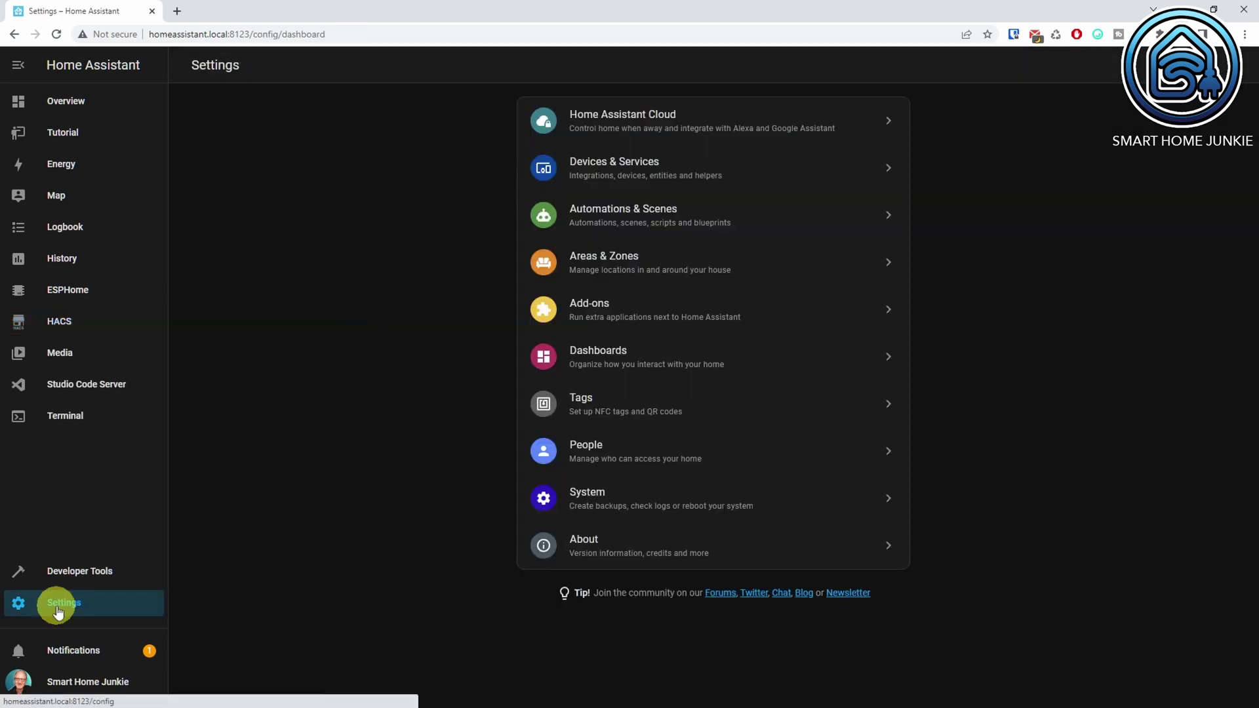
Step: Restart Home Assistant from Settings > System, then go back to the Settings list
click(559, 499)
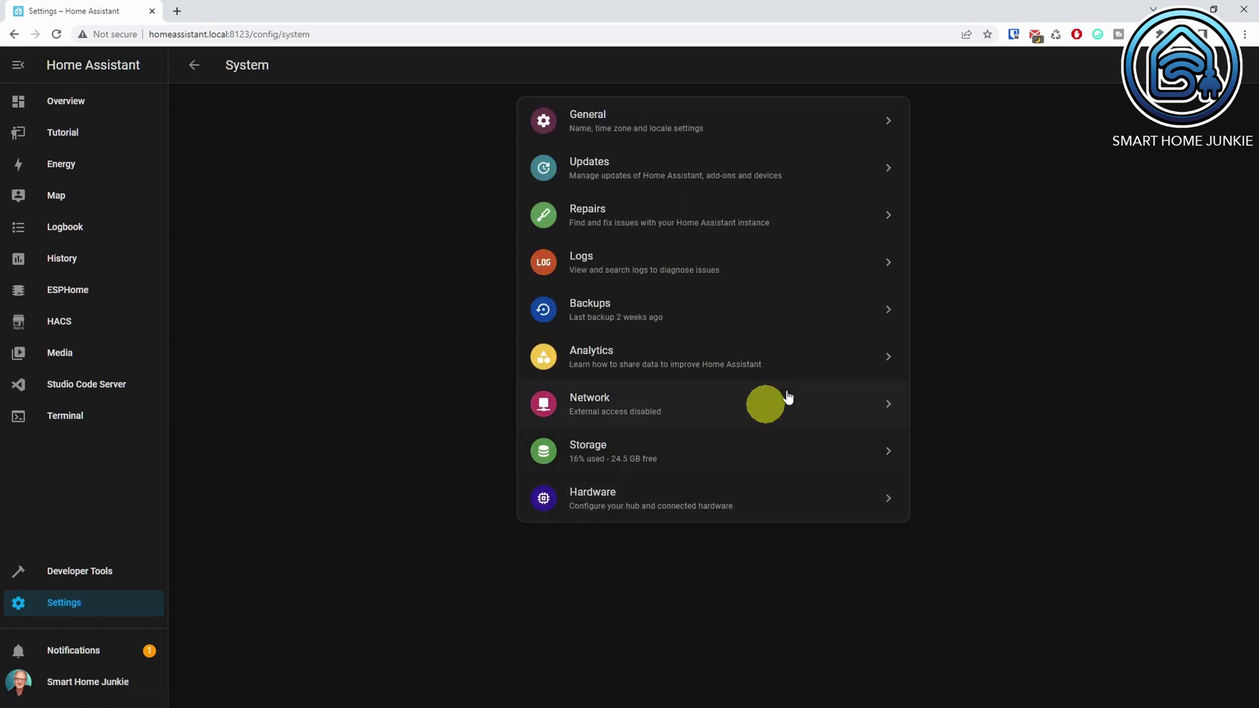
click(1230, 68)
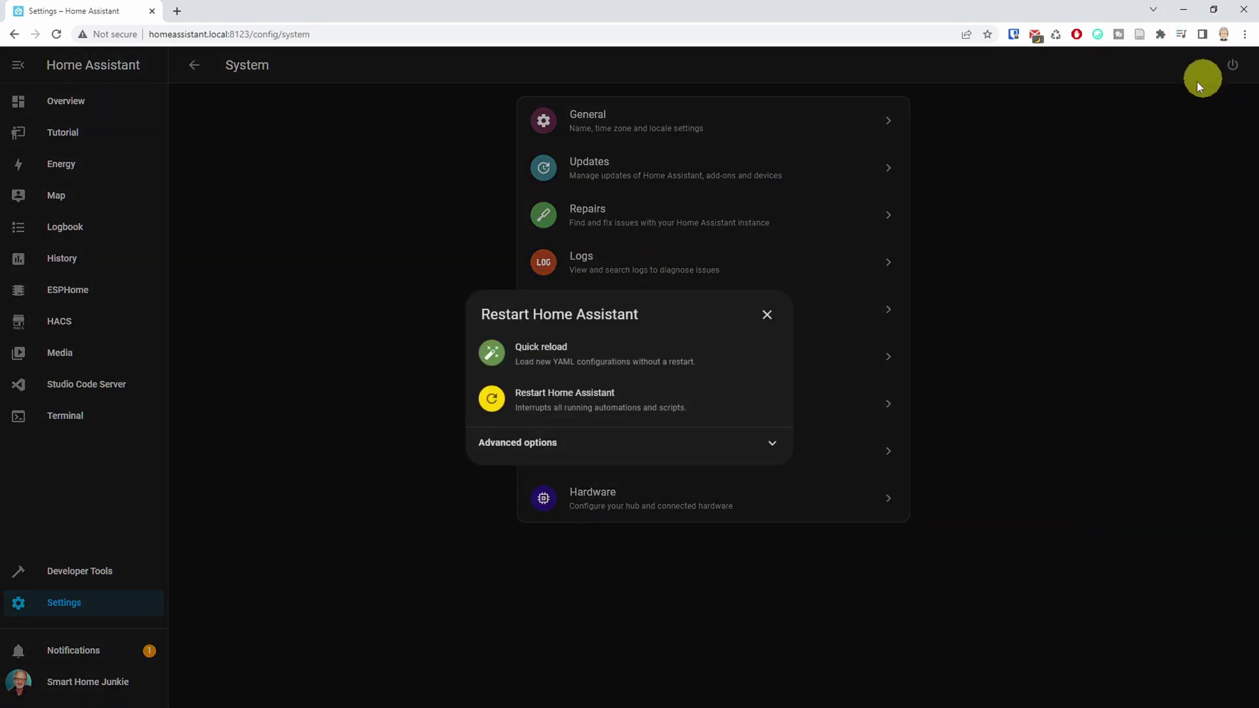
click(569, 407)
click(726, 410)
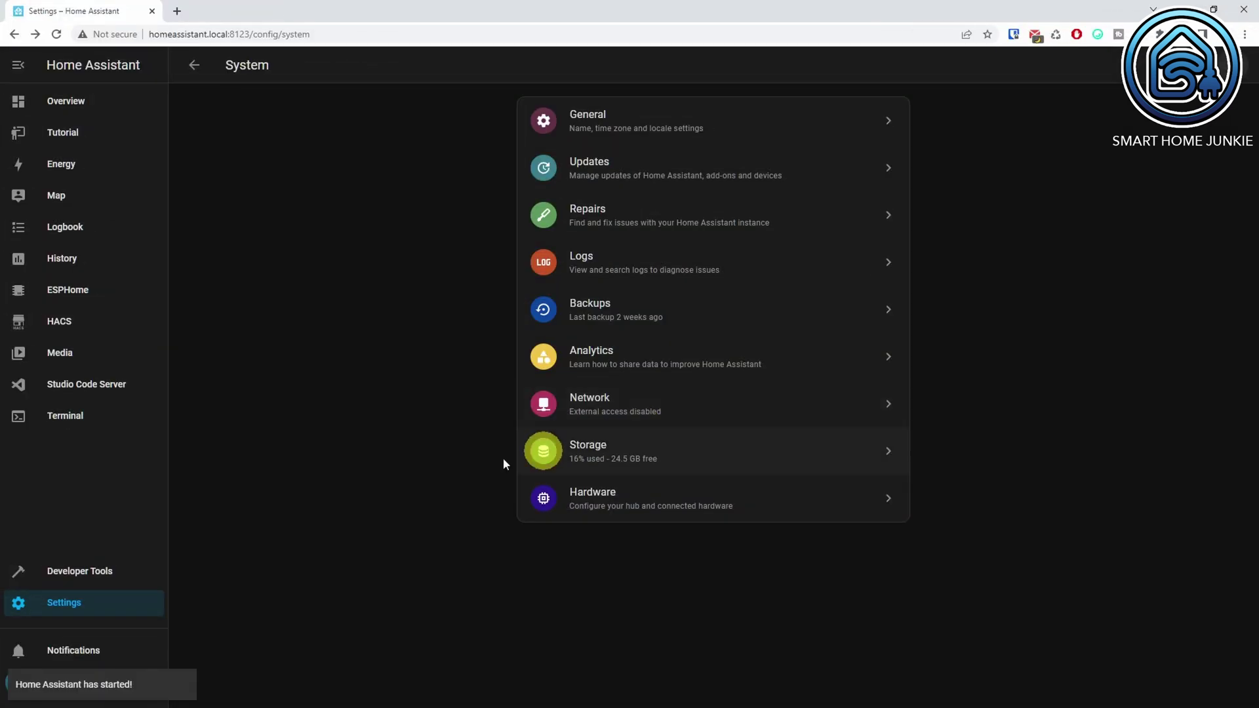
click(72, 607)
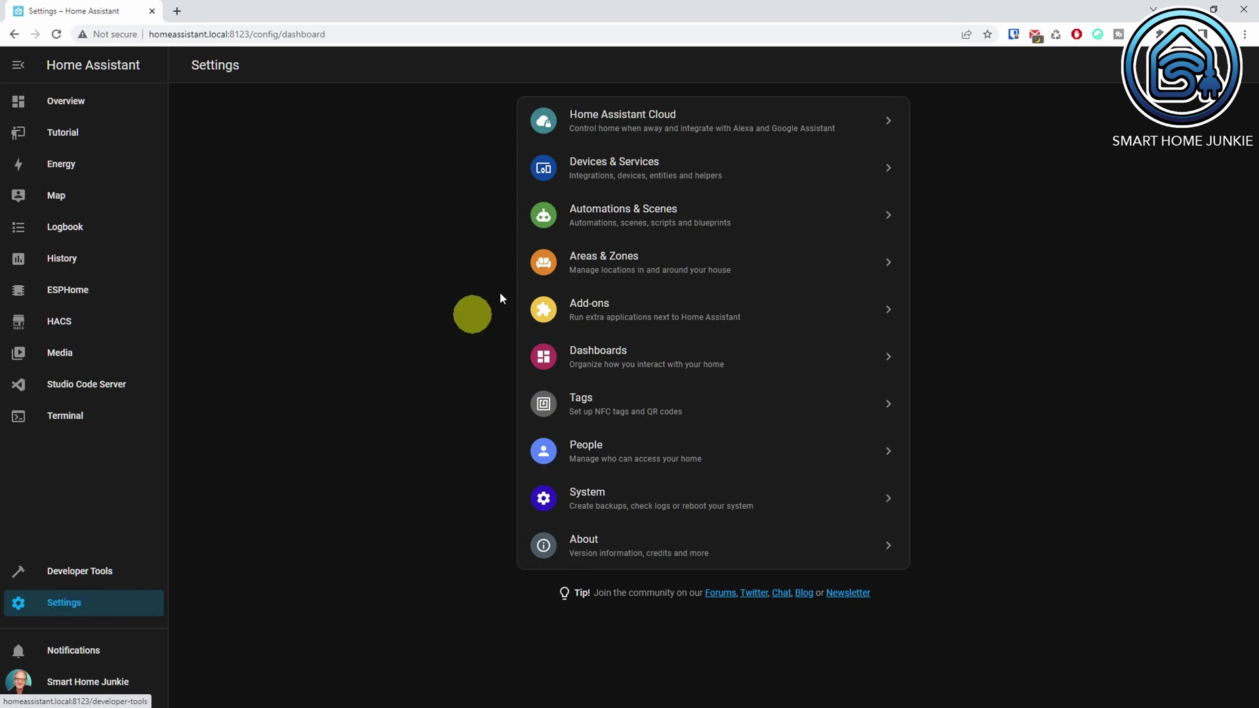
Step: Add the Browser mod integration in Devices & Services by searching 'browser'
click(641, 167)
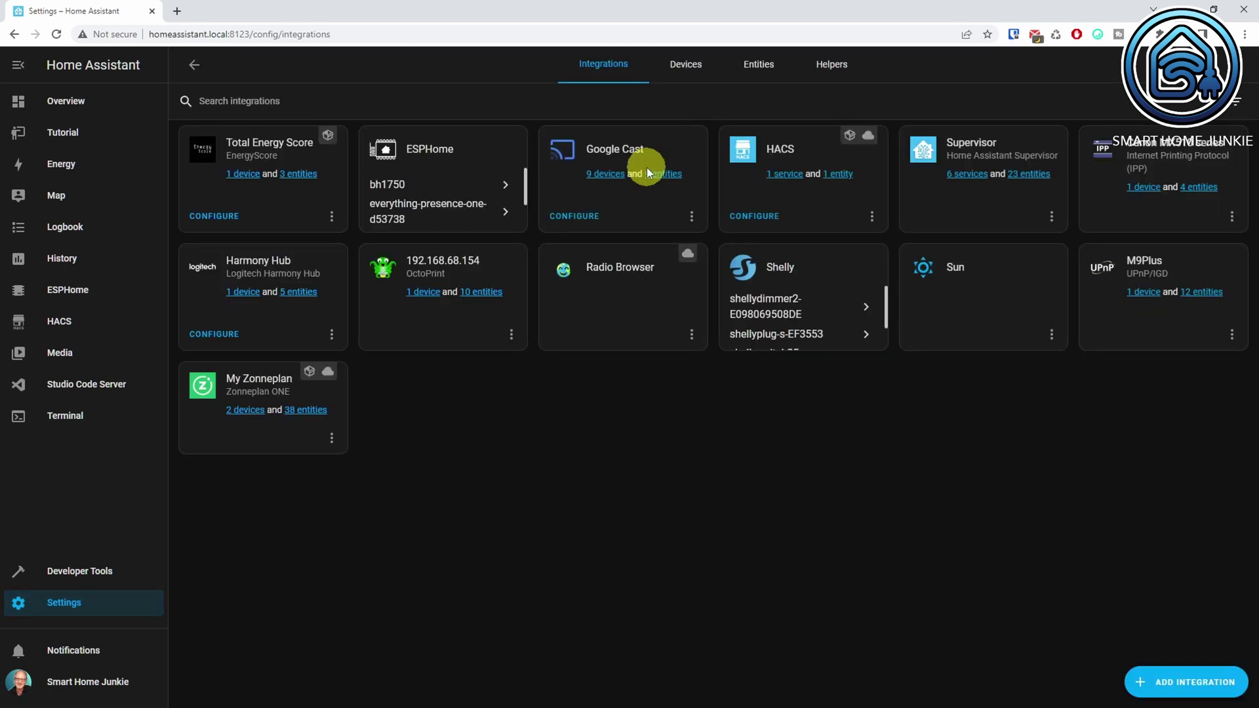
click(1193, 682)
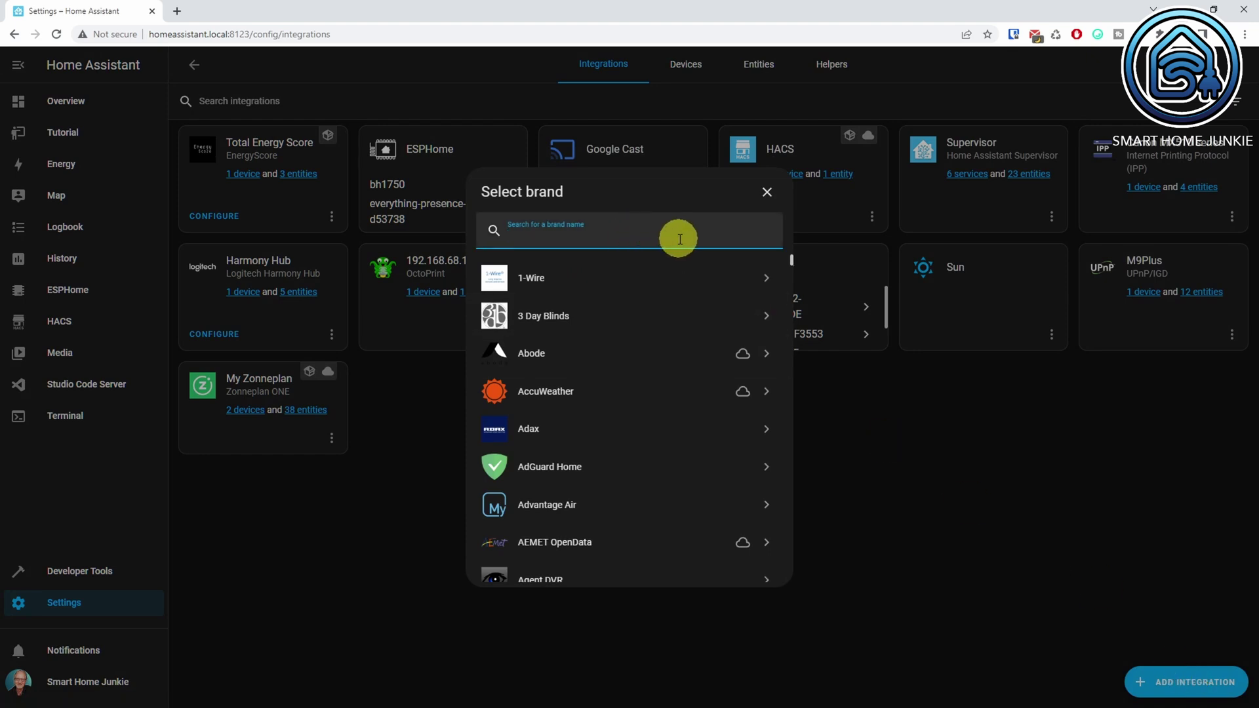
text(browser)
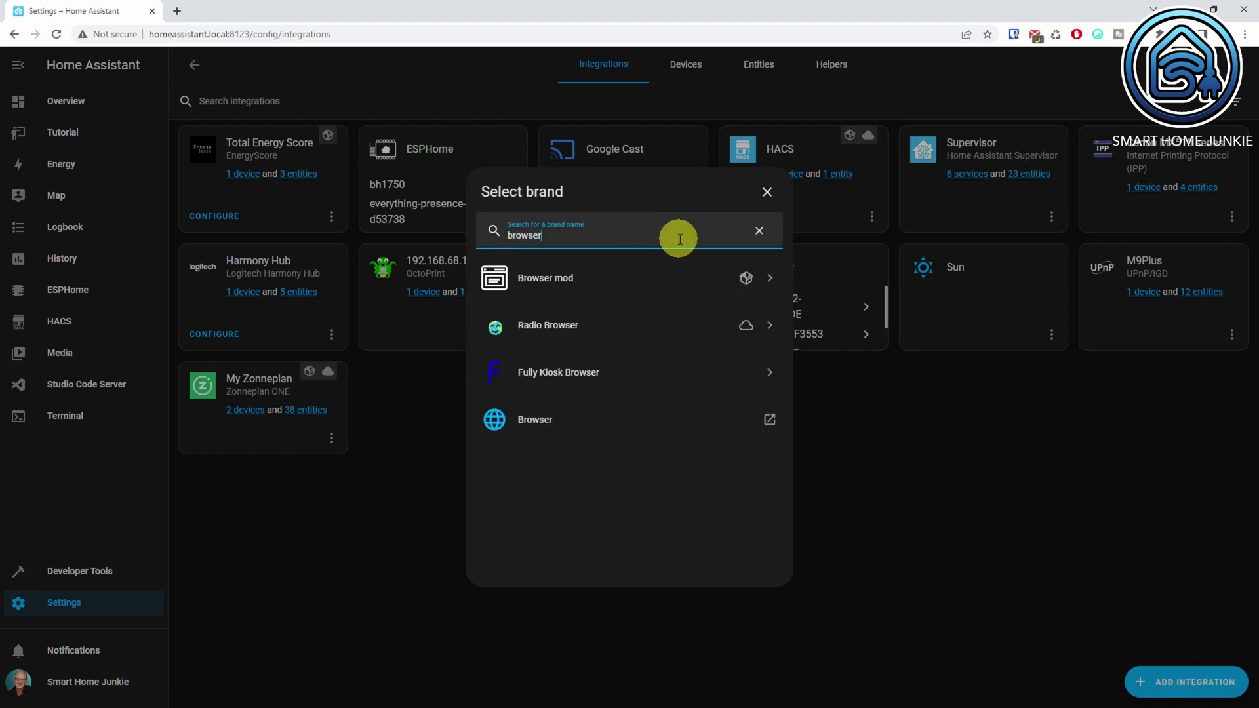
click(561, 283)
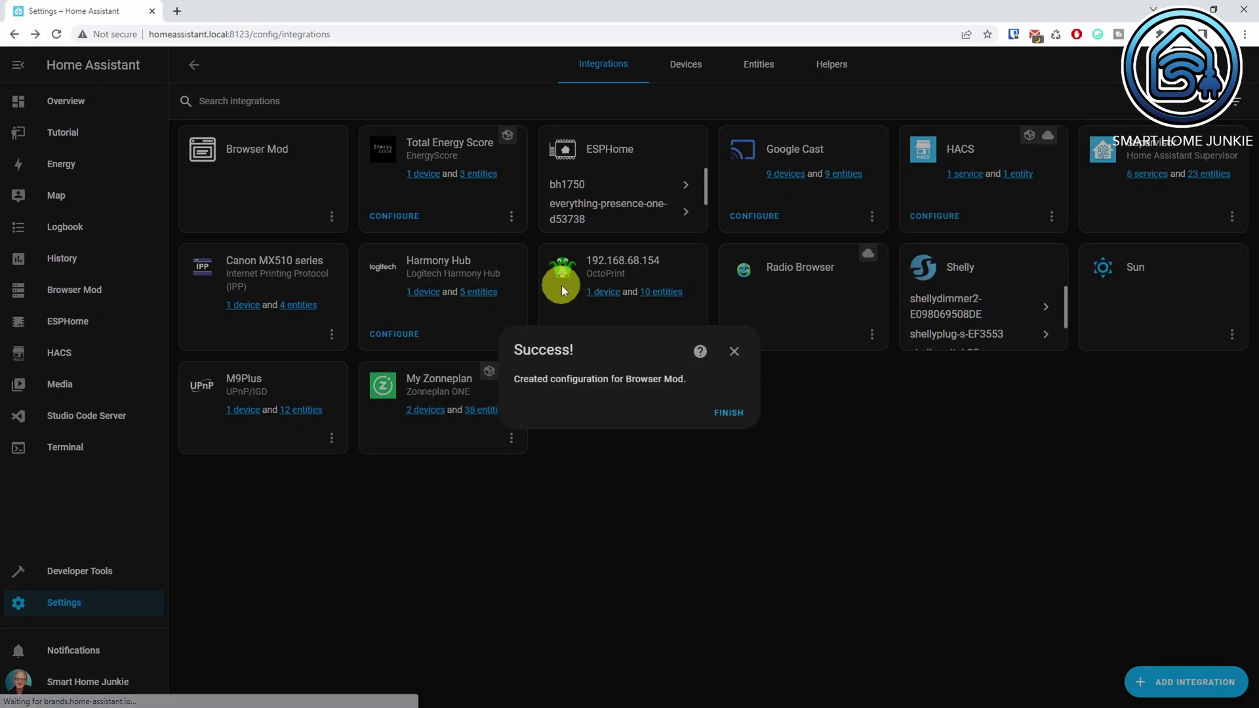
click(727, 404)
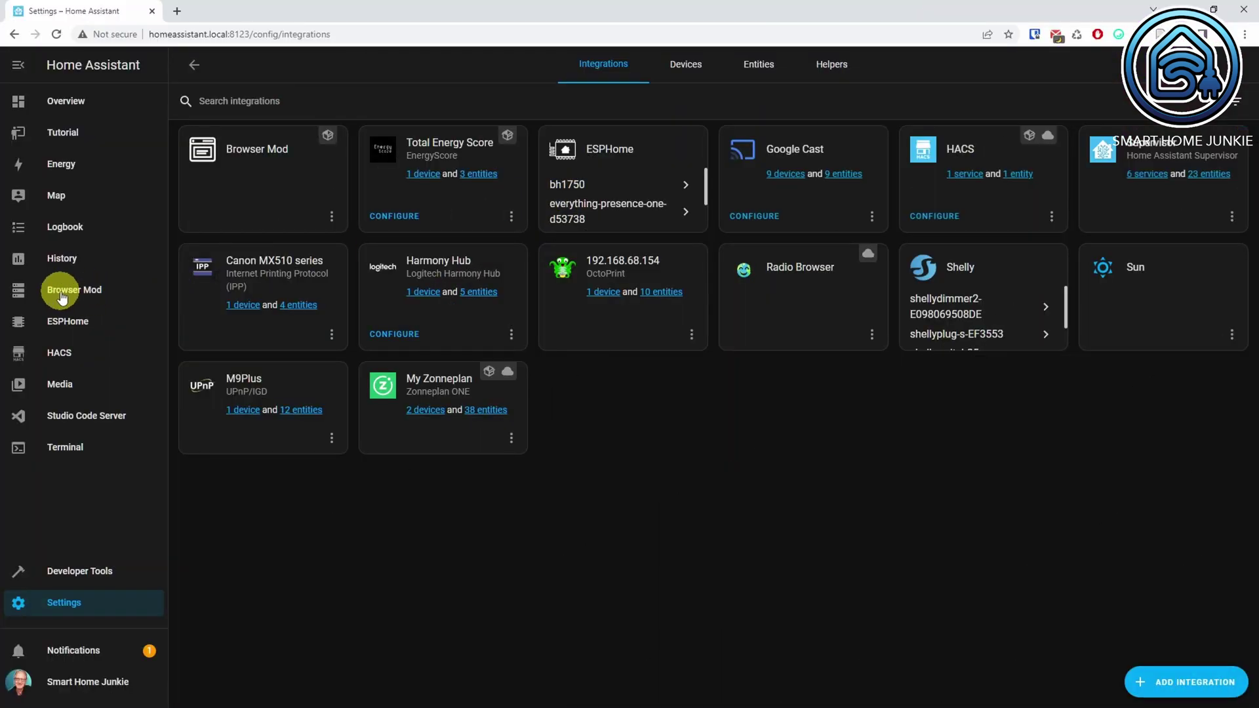
Step: Open Browser Mod from the sidebar and register this browser as a device
click(61, 295)
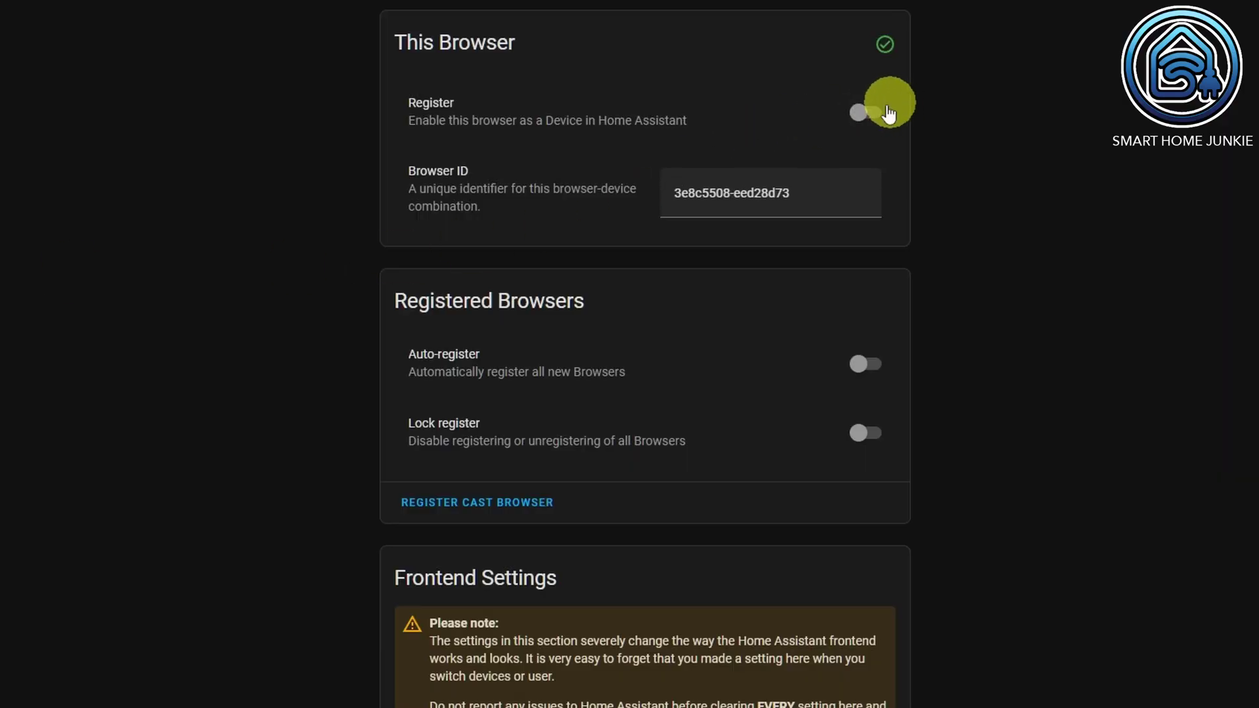
click(860, 112)
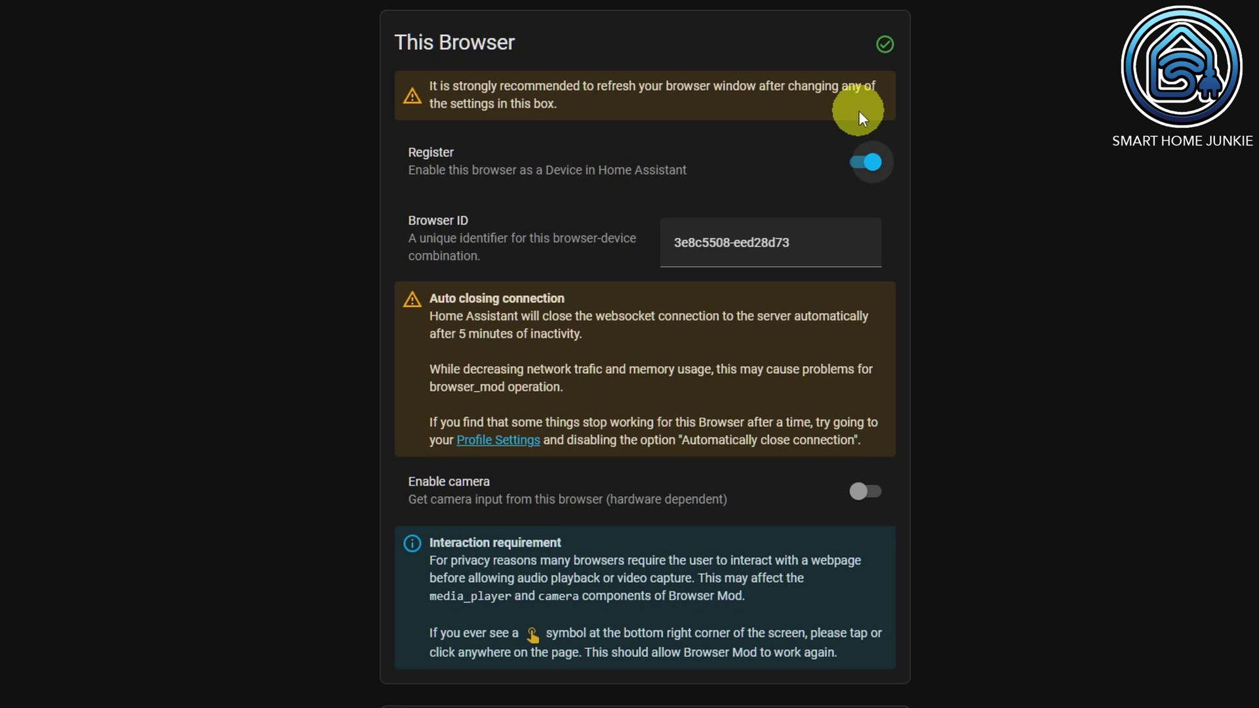
Step: Change this browser's Browser ID to 'My Desktop Browser'
click(839, 223)
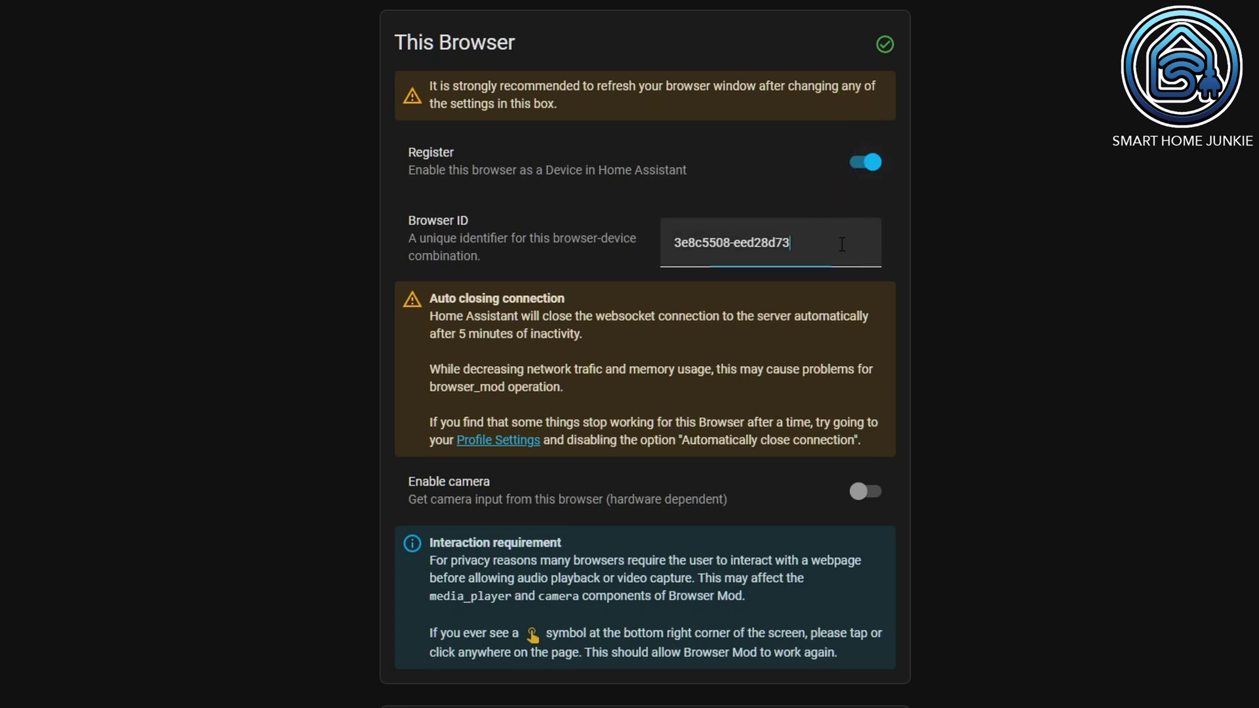
triple_click(841, 243)
text(My Deskto)
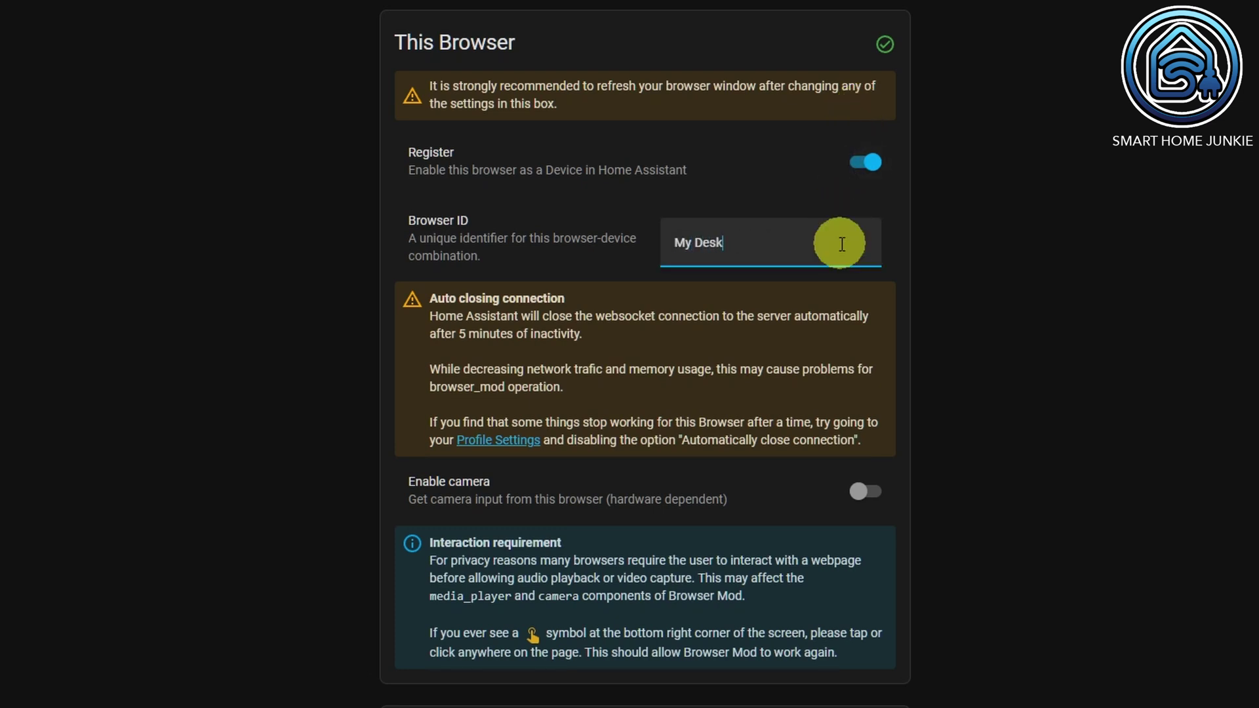
text(p Browser)
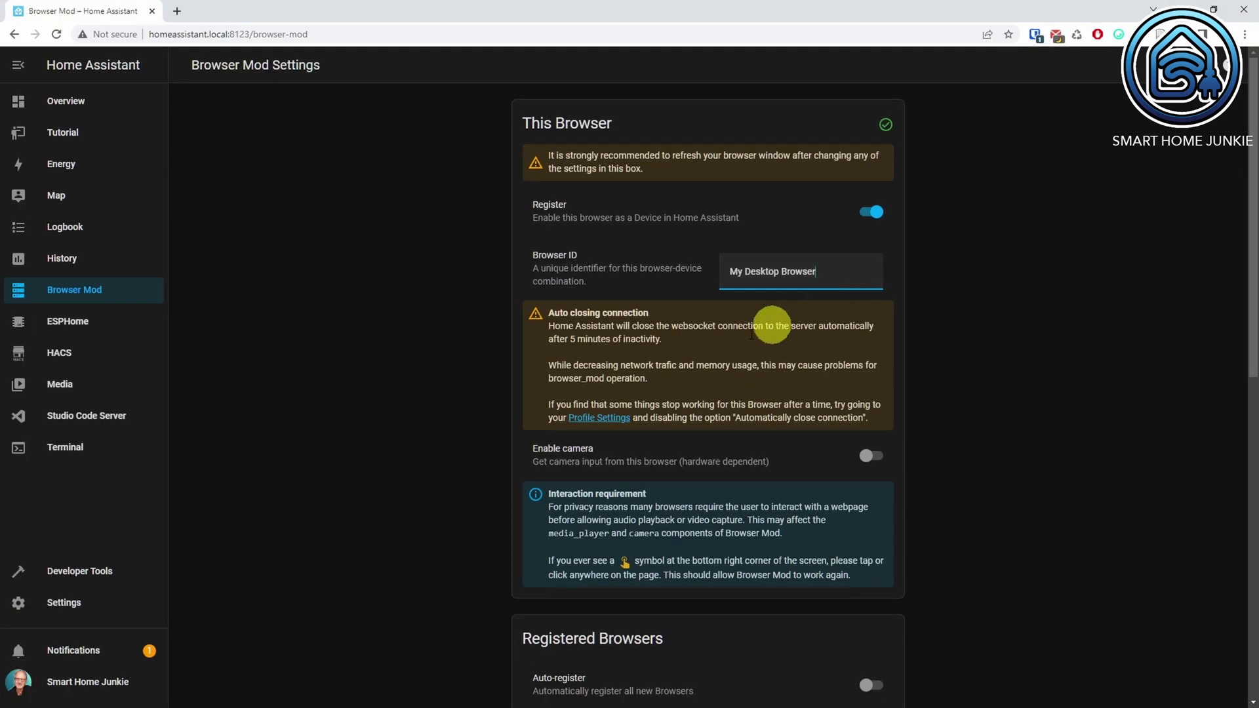
Step: Turn off 'Automatically close connection' in the user profile and close the profile tab
click(585, 423)
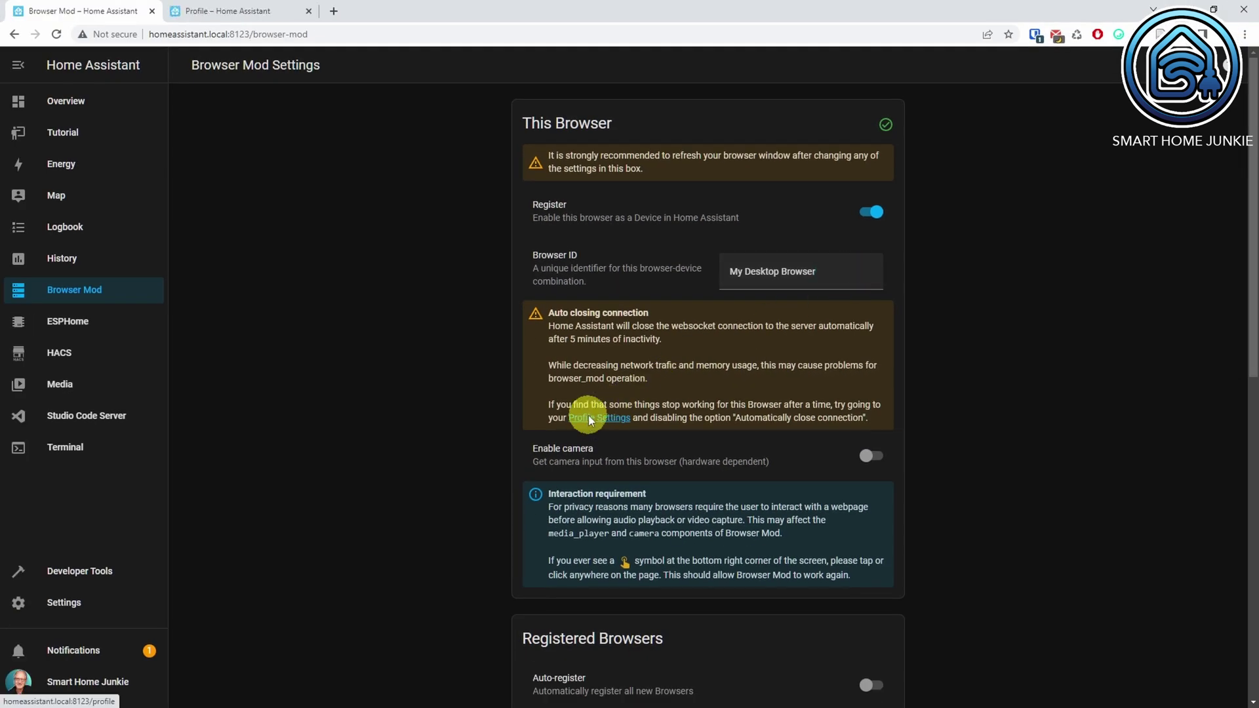
click(272, 12)
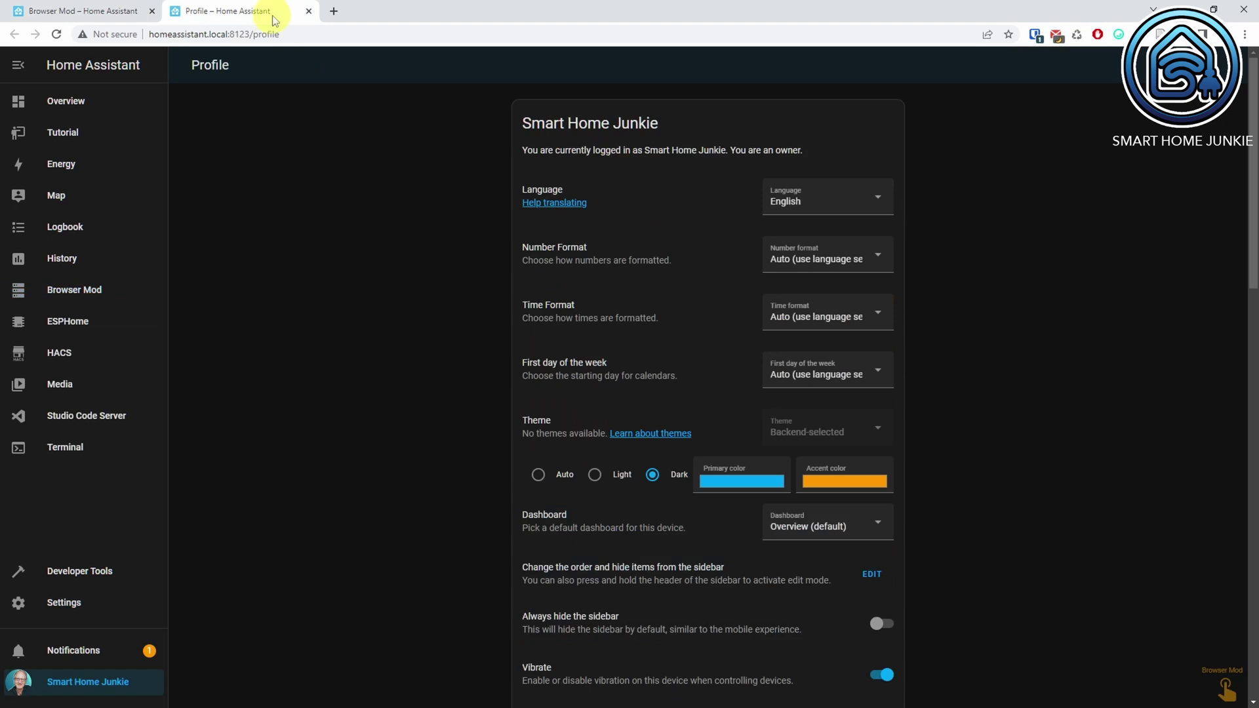
scroll(981, 577, down, 4)
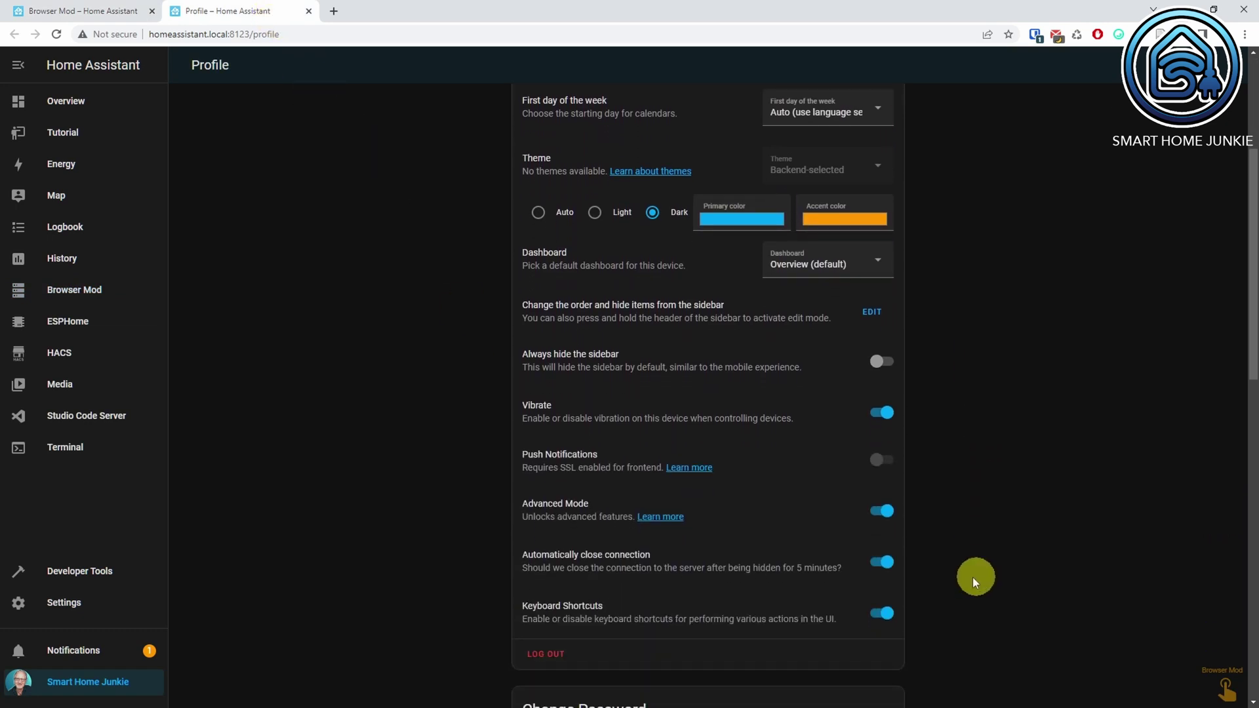
click(887, 565)
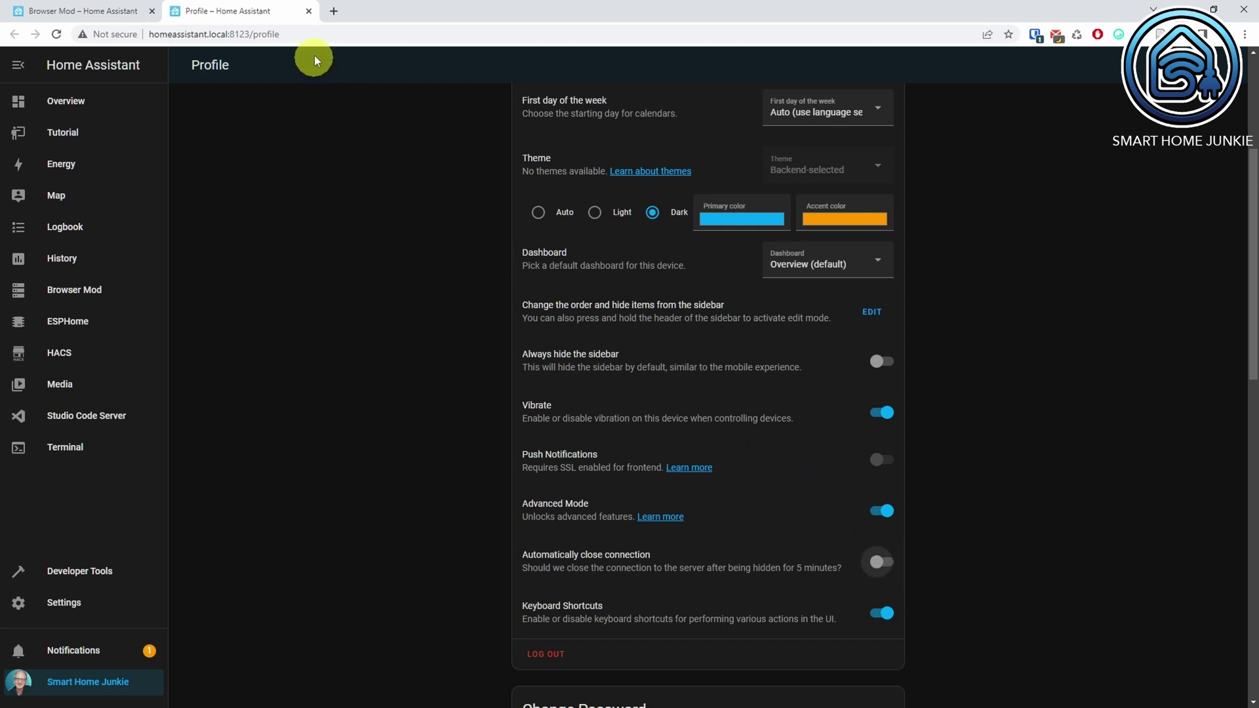
click(308, 12)
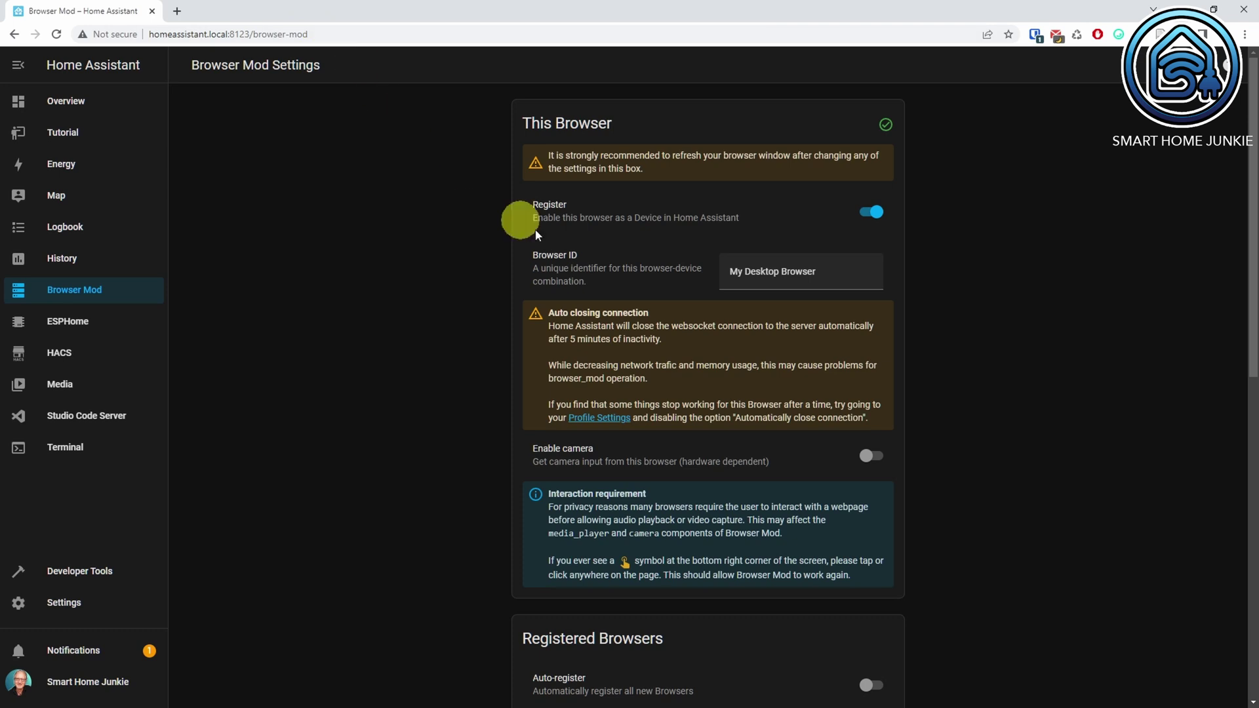
Step: Reload the Browser Mod settings page and interact with it to clear the warnings
drag(1249, 337, 1233, 268)
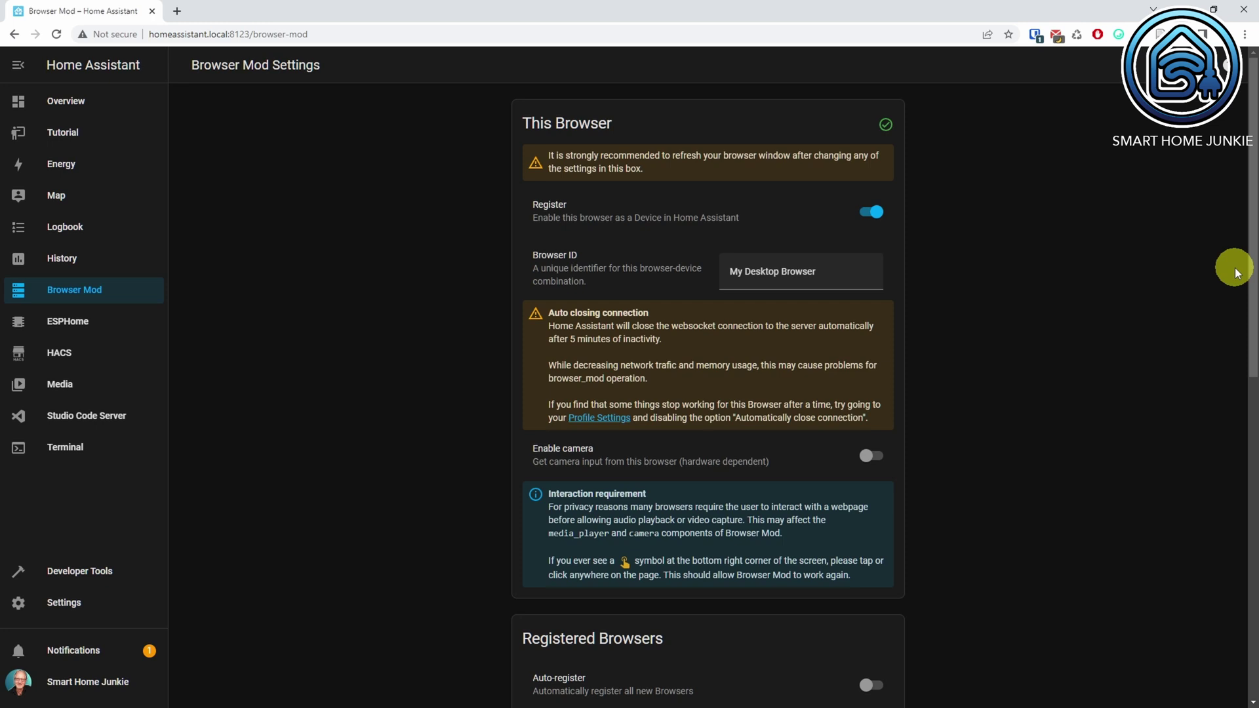
click(56, 34)
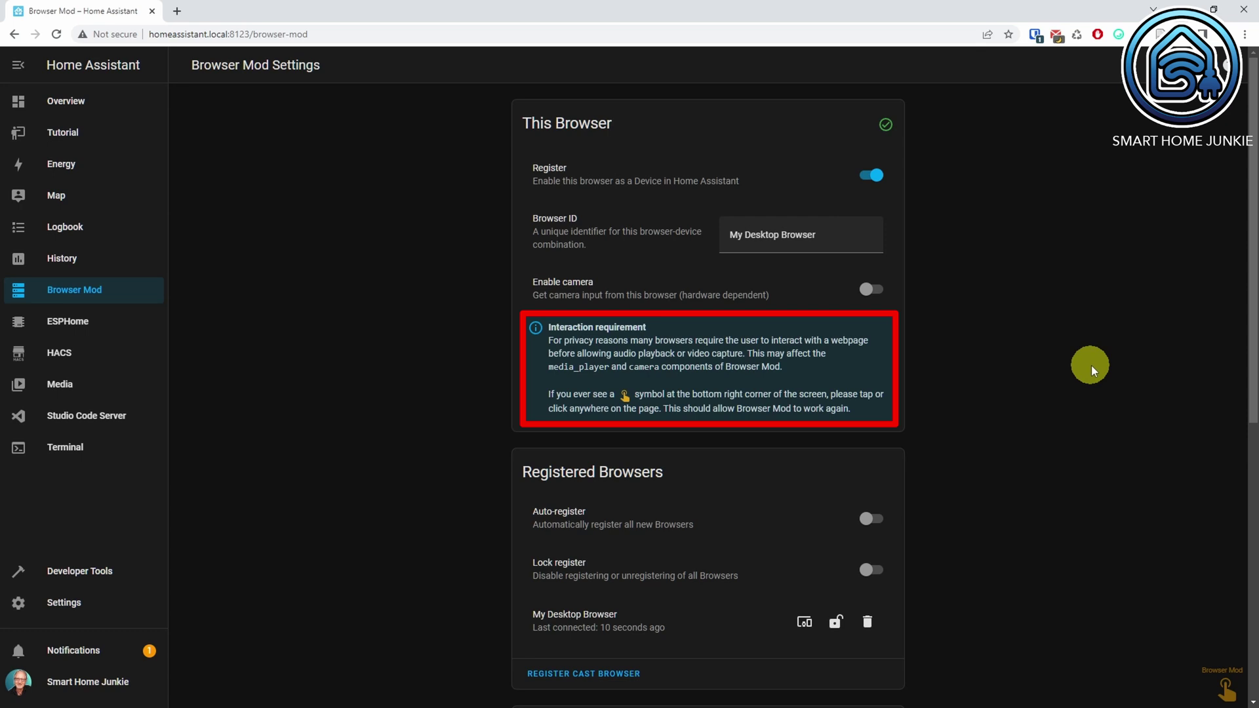
click(1211, 680)
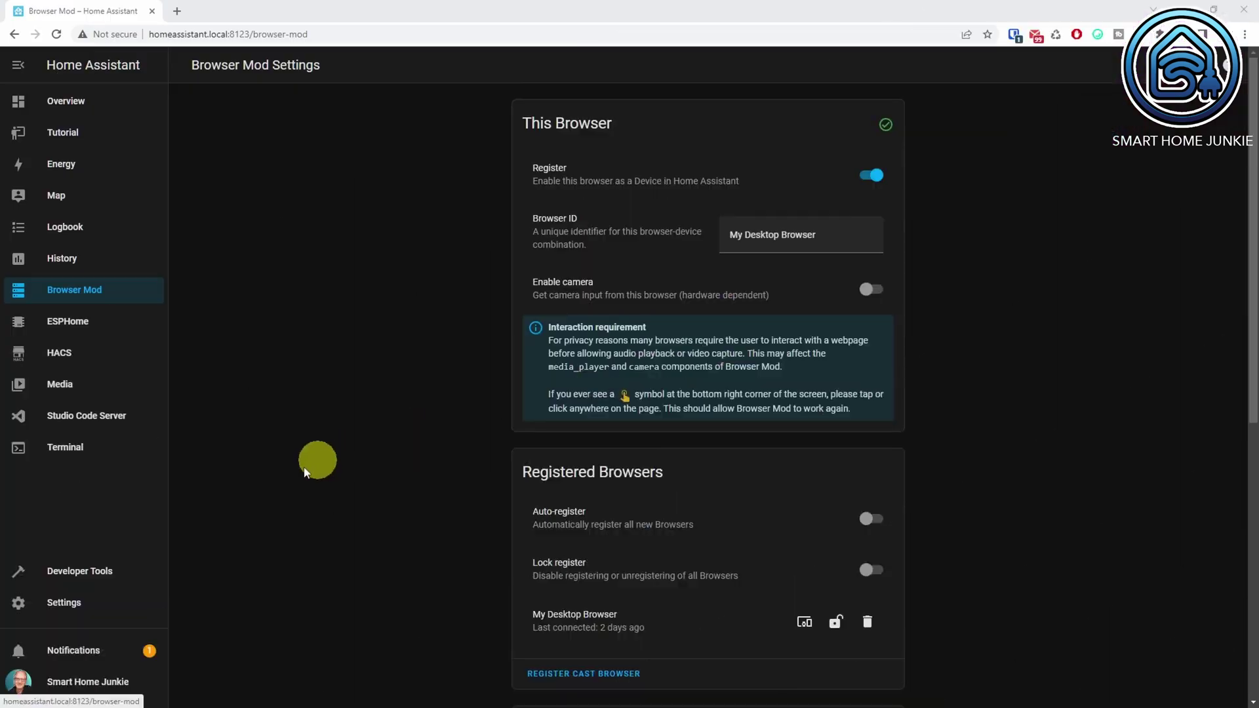
Step: Select the 'Browser mod: popup' service in Developer Tools Services
click(91, 573)
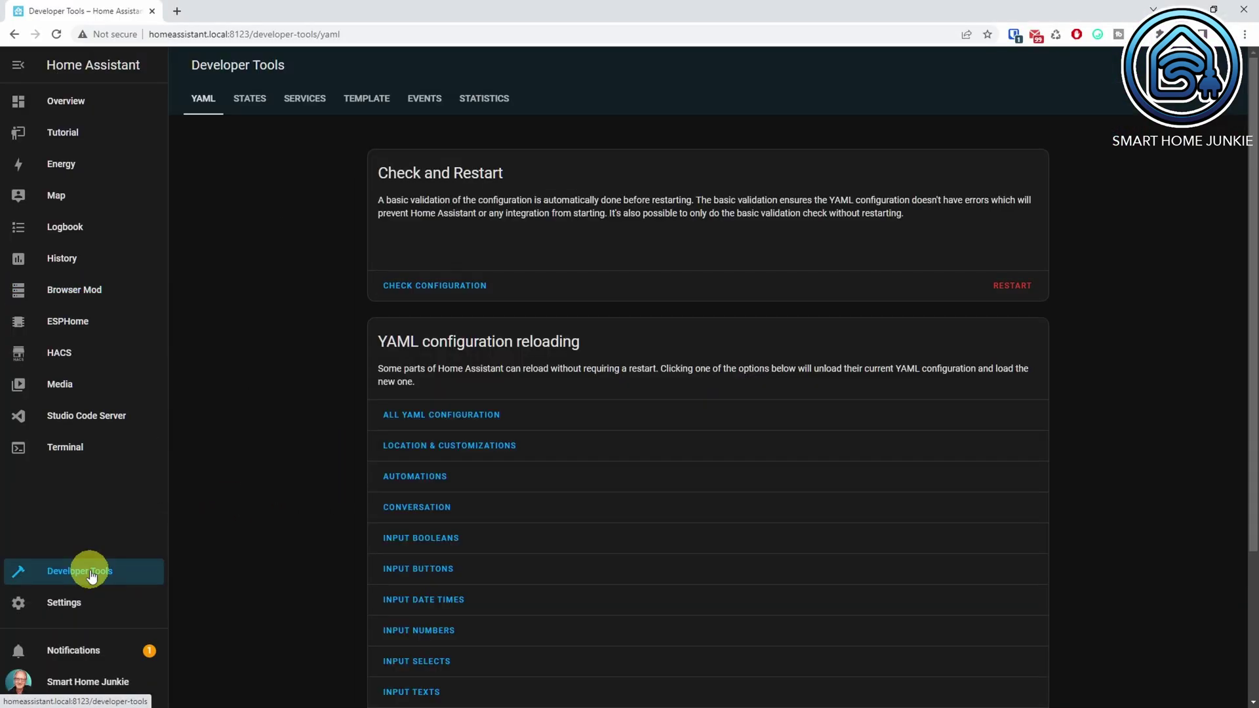
click(310, 105)
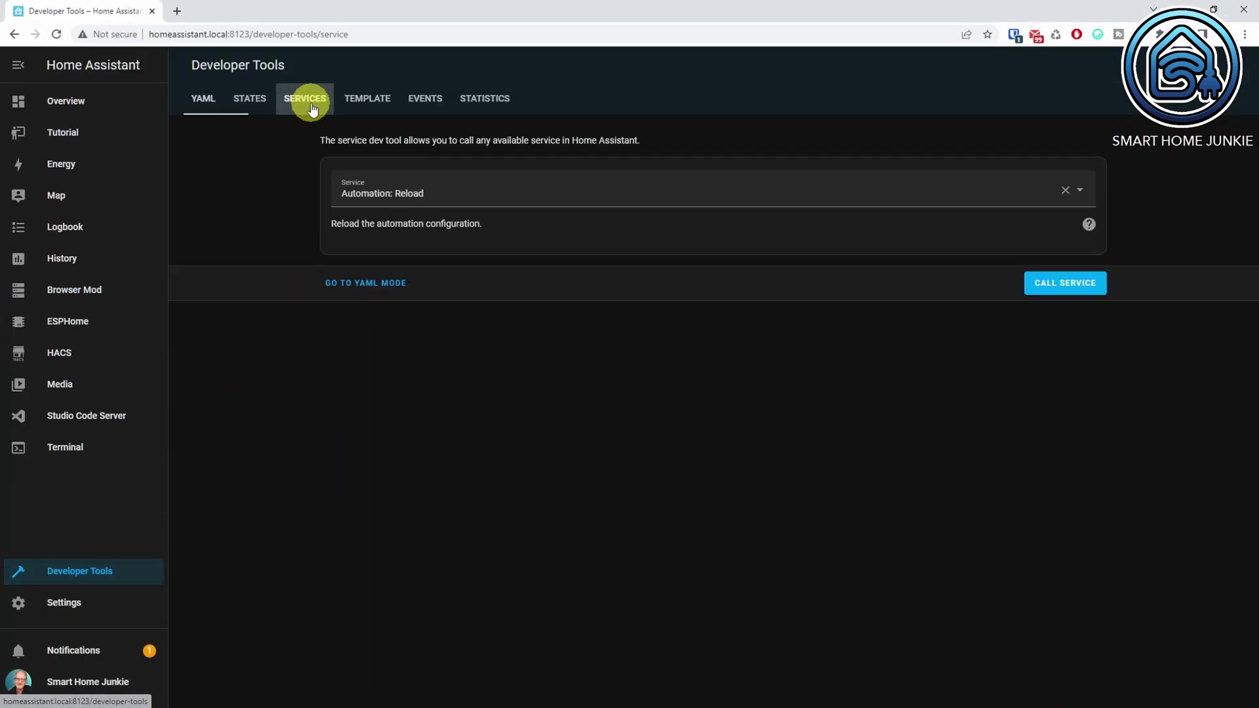
click(594, 192)
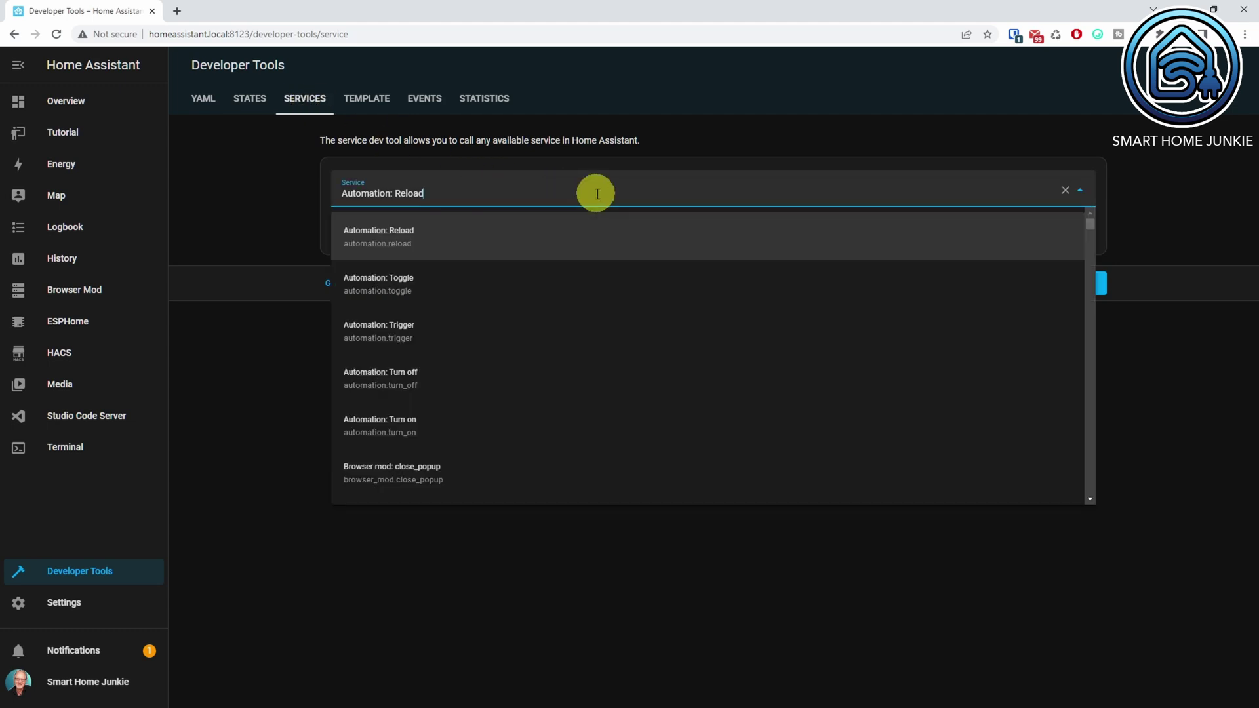
key(BackSpace)
text(browser mod:)
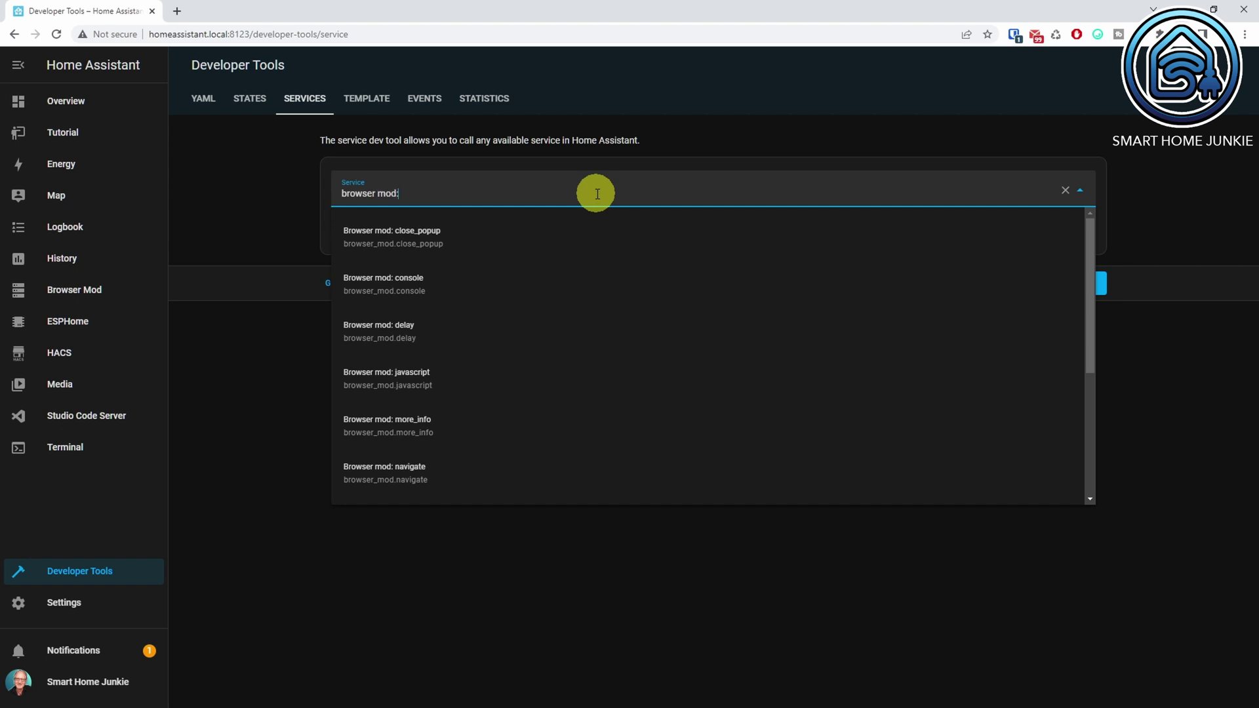
text( p)
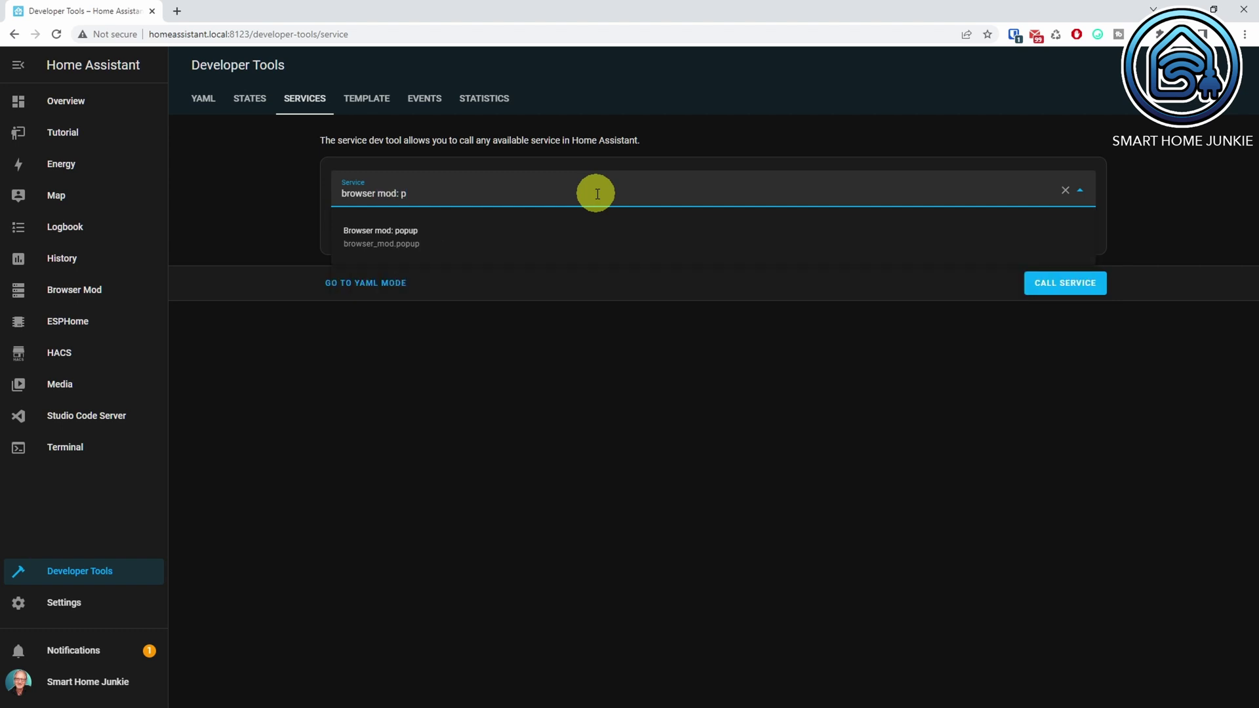
click(561, 232)
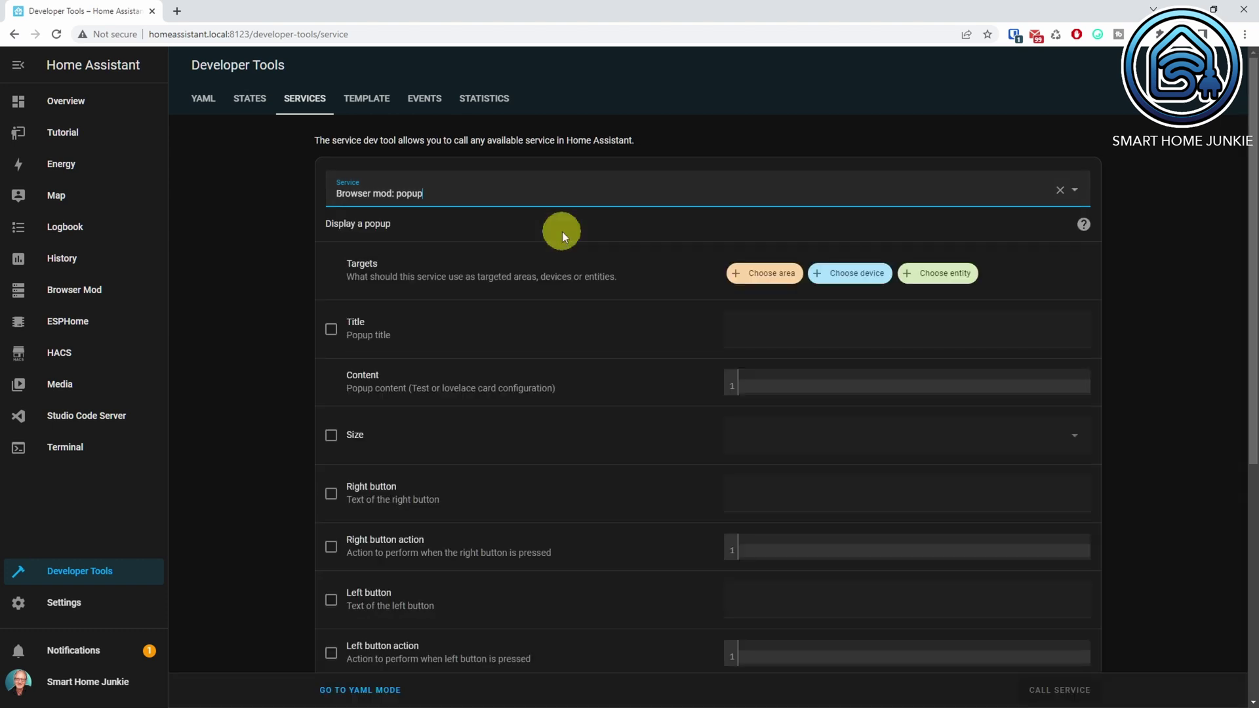
Step: Set the popup title to 'This is the title' and content to 'Hello World!'
click(331, 329)
click(783, 338)
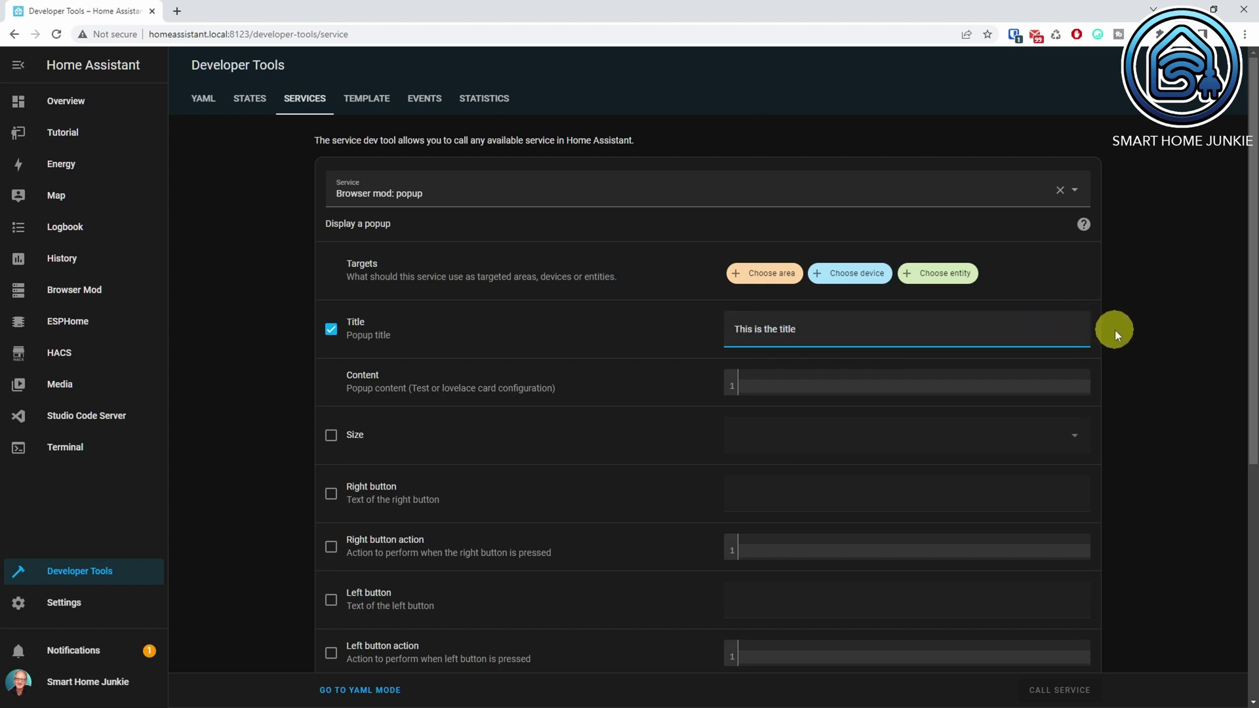
click(834, 389)
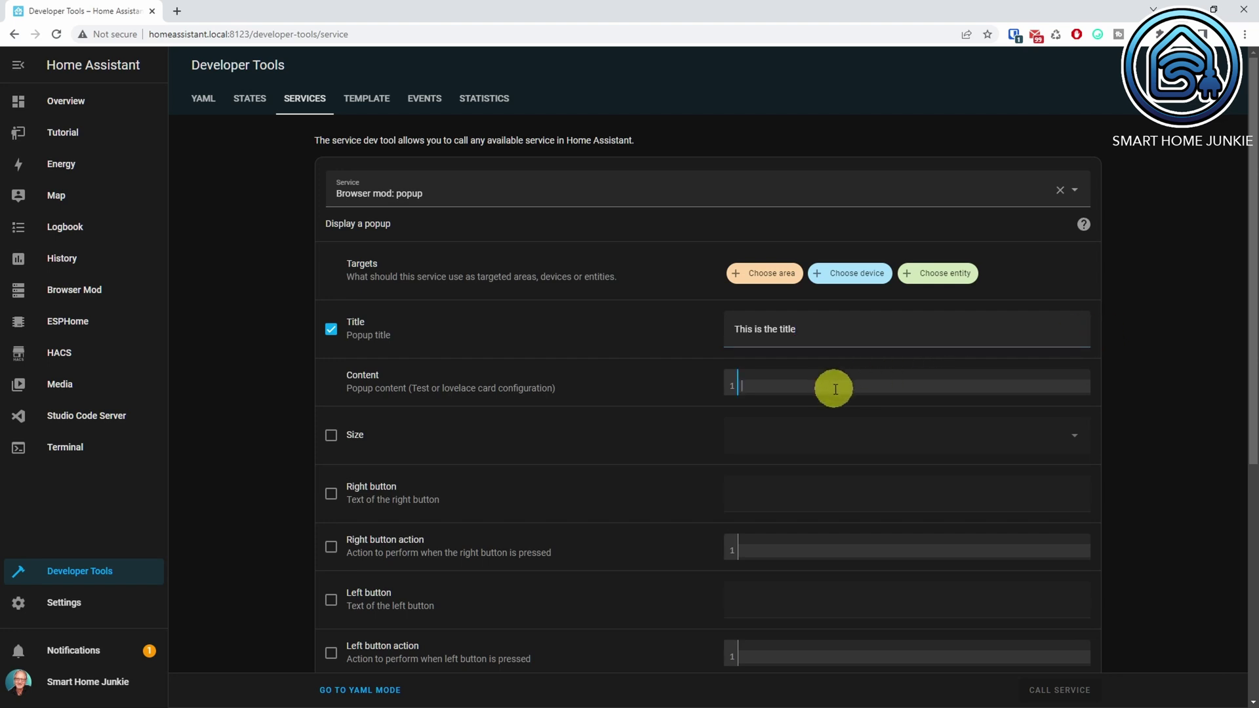
text(Hello World!)
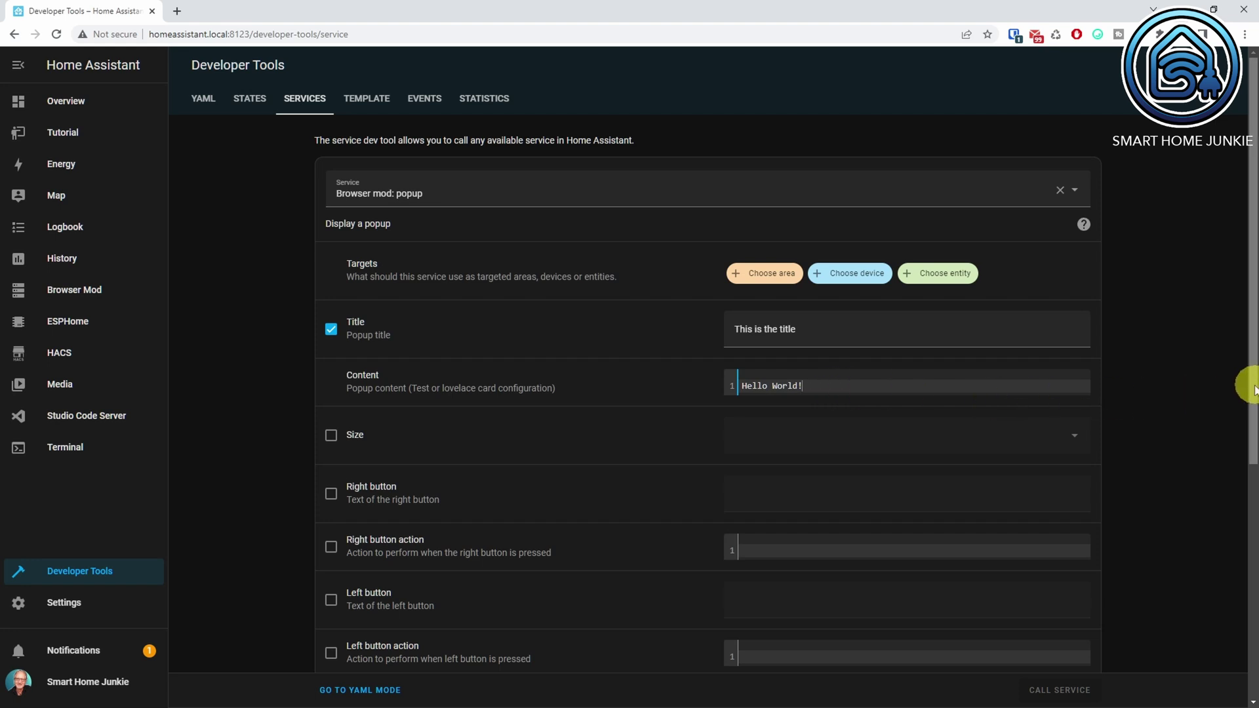
drag(1254, 391, 1252, 639)
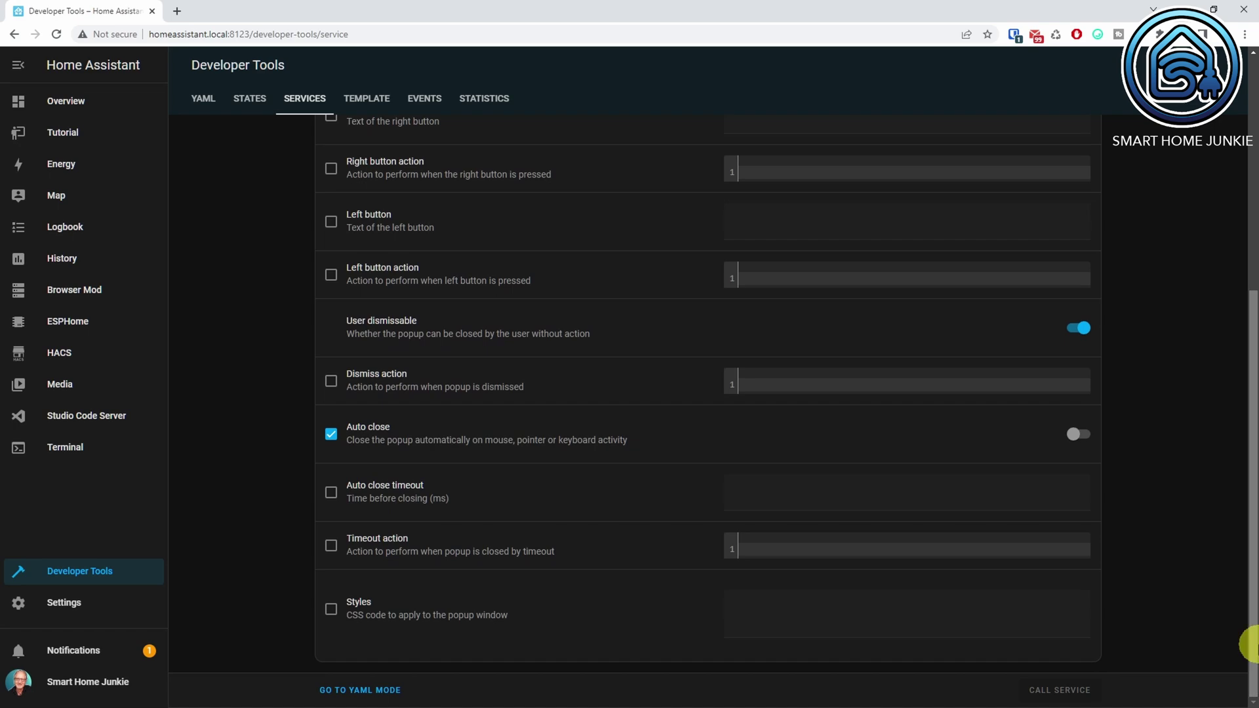
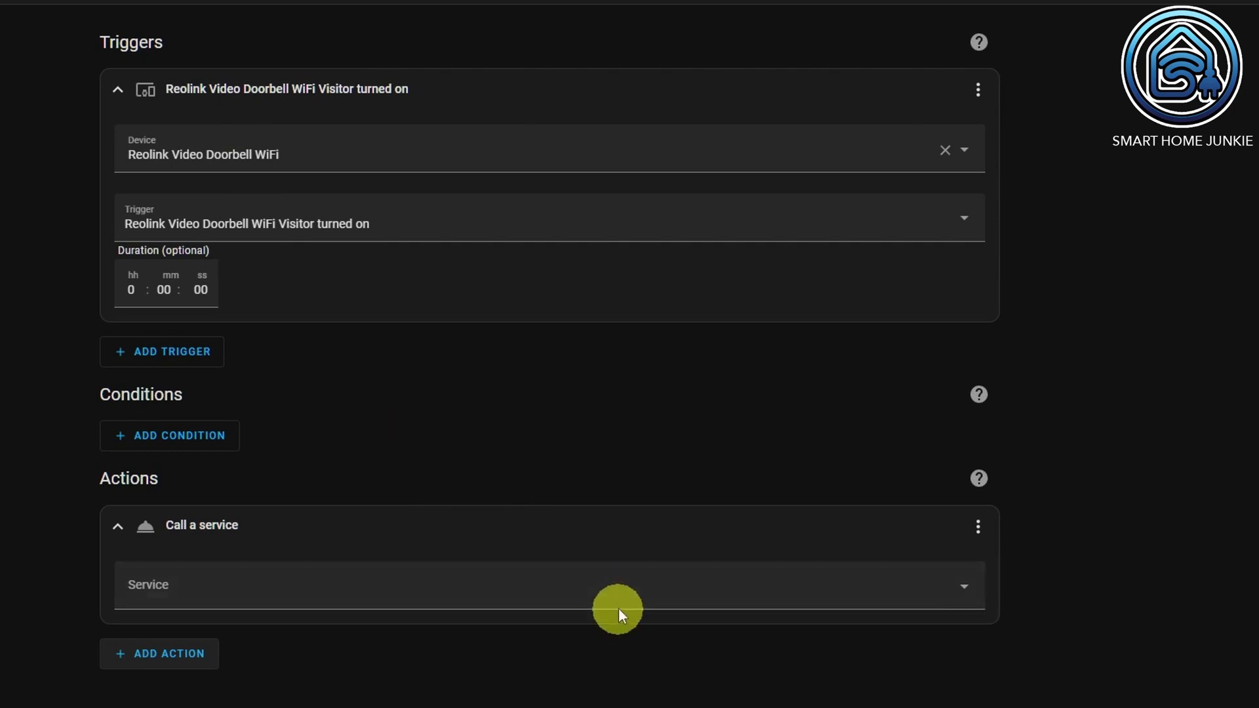
Step: Choose the Browser mod: popup service for the action, leaving the target empty
click(617, 598)
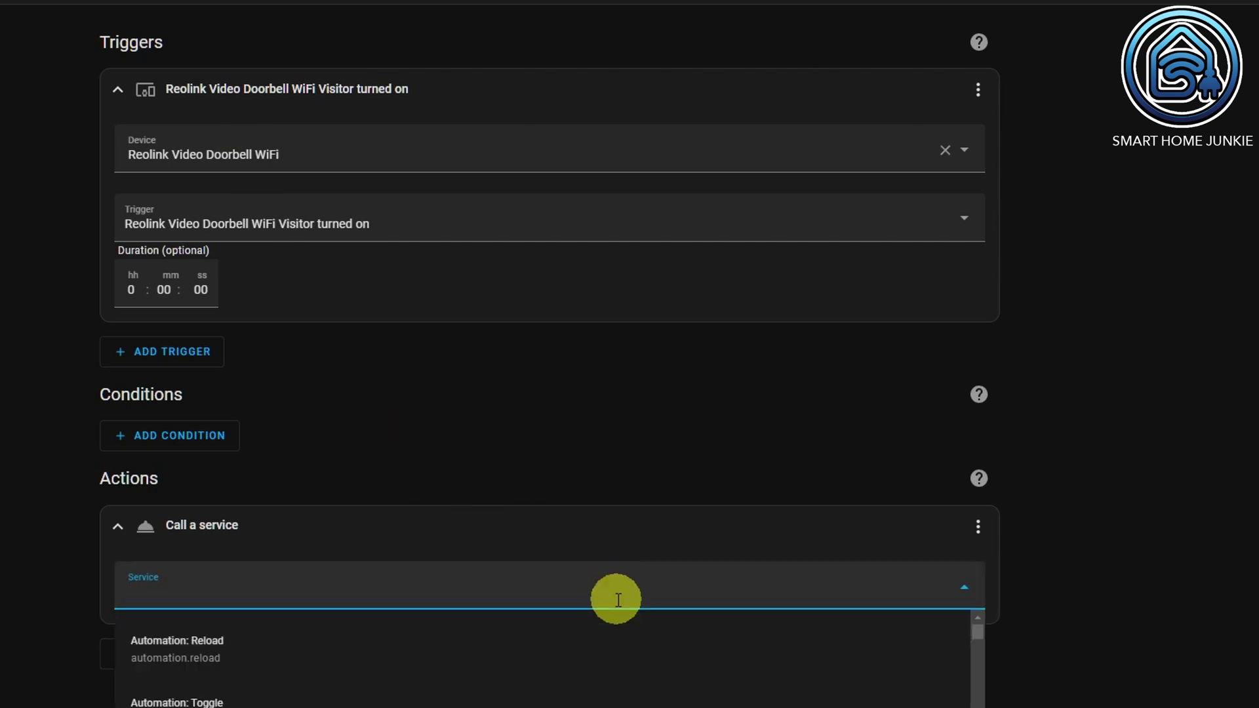
text(bro)
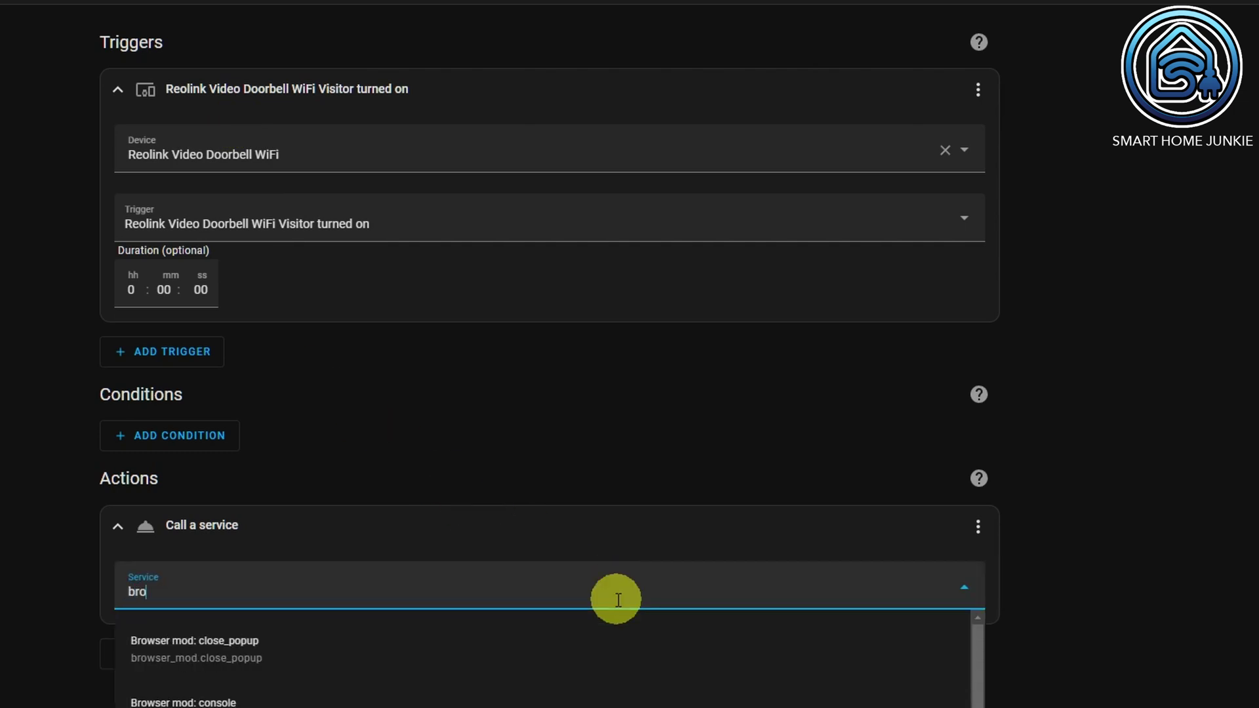
text(wser mod: pop)
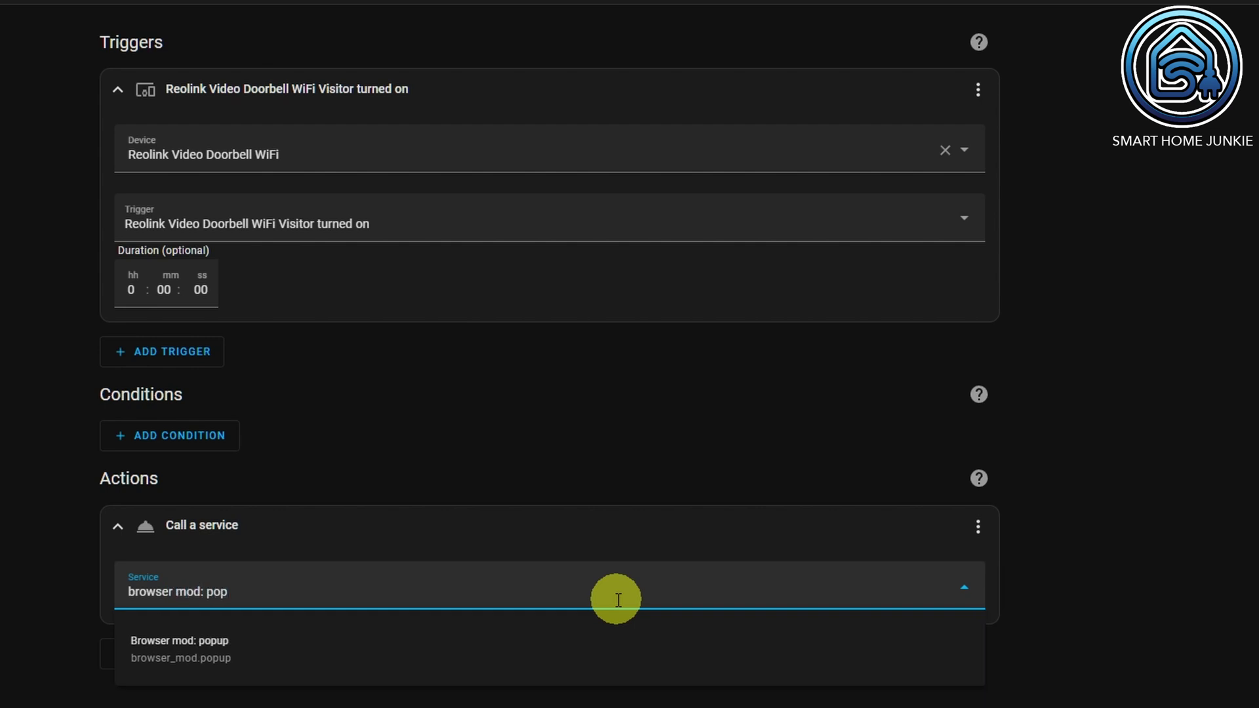
click(413, 655)
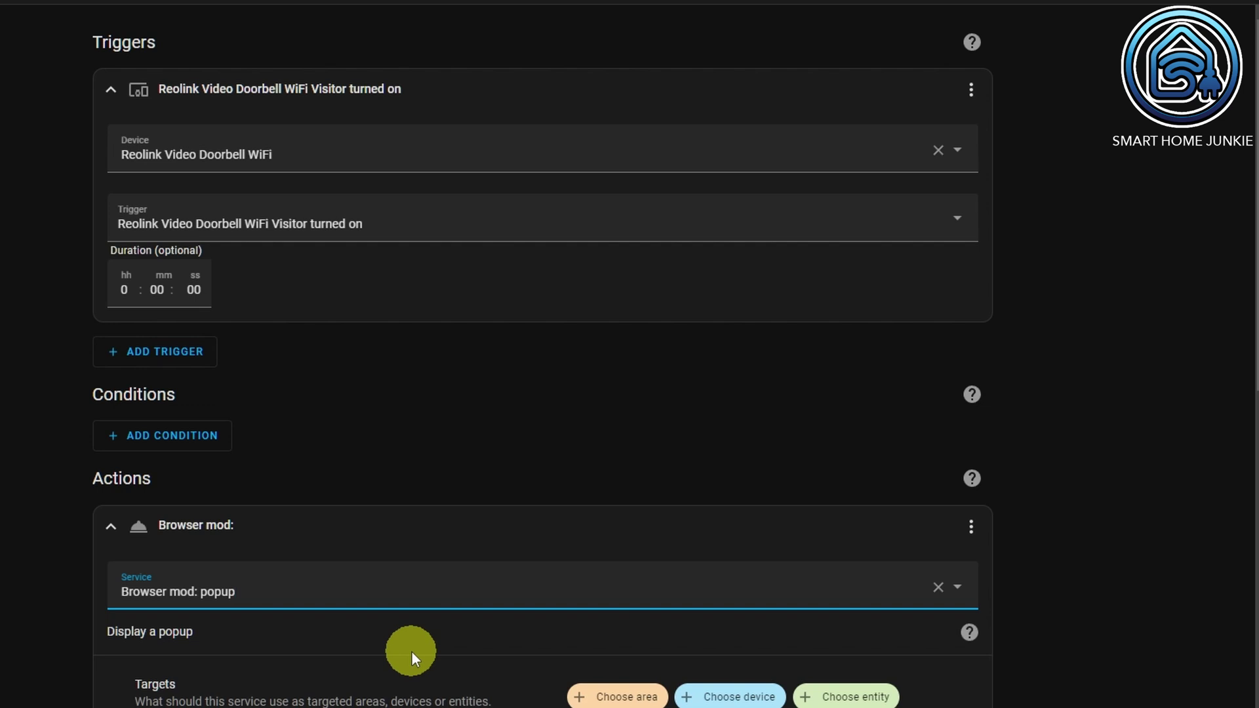
scroll(411, 651, down, 8)
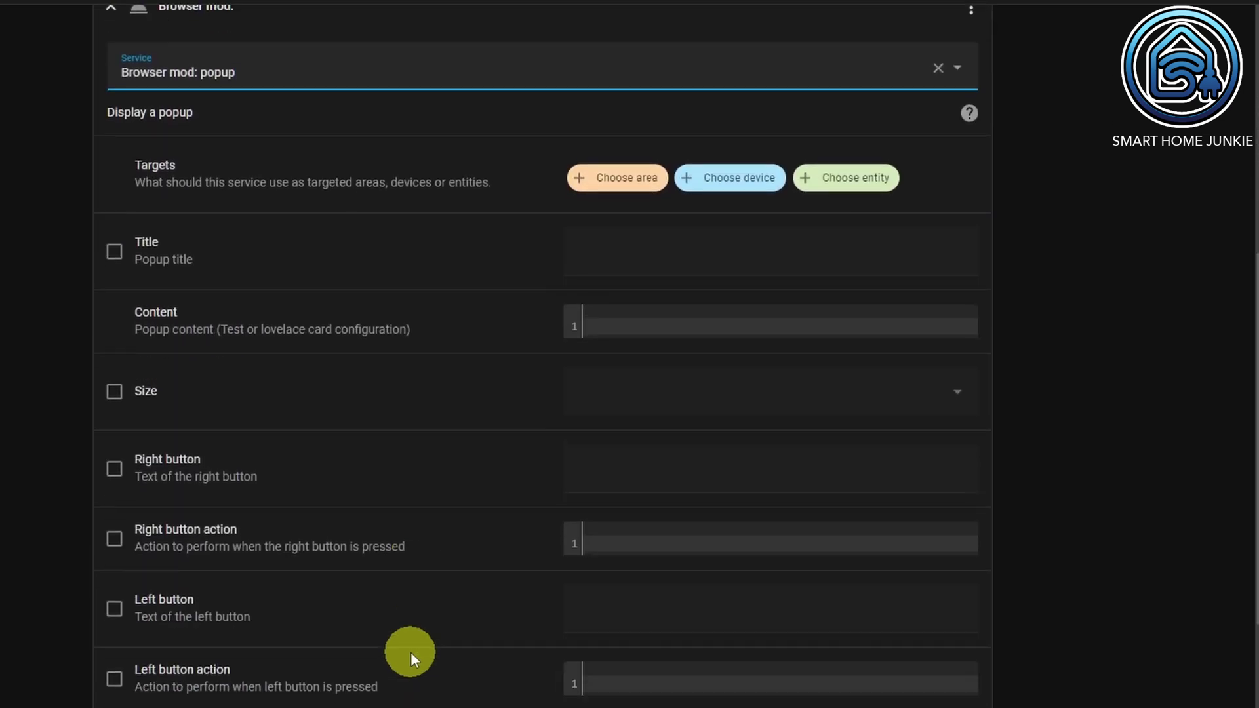
click(877, 177)
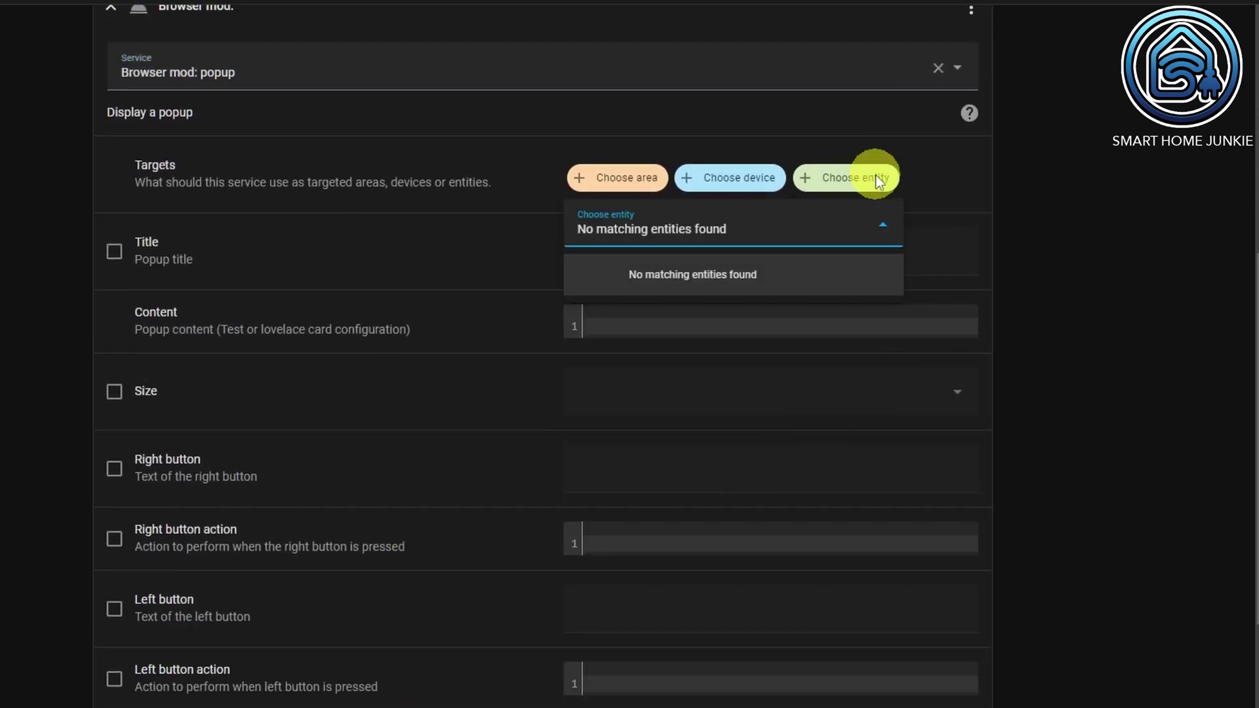
click(750, 182)
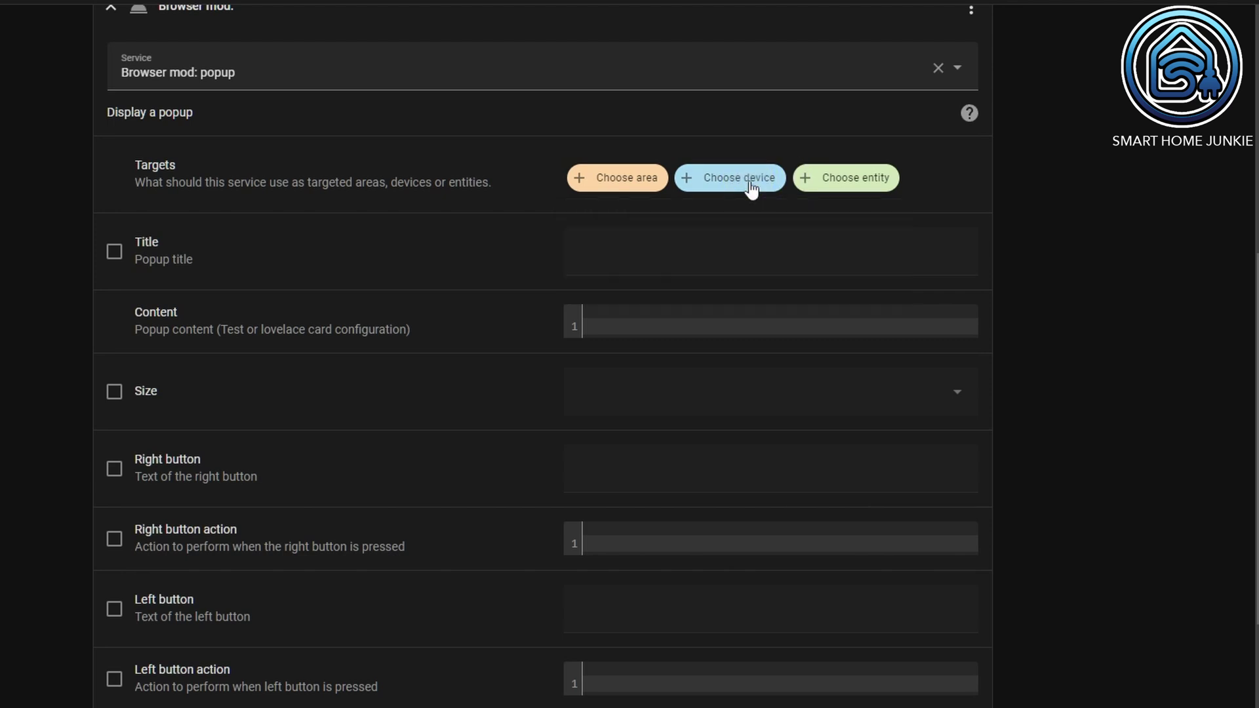
click(939, 175)
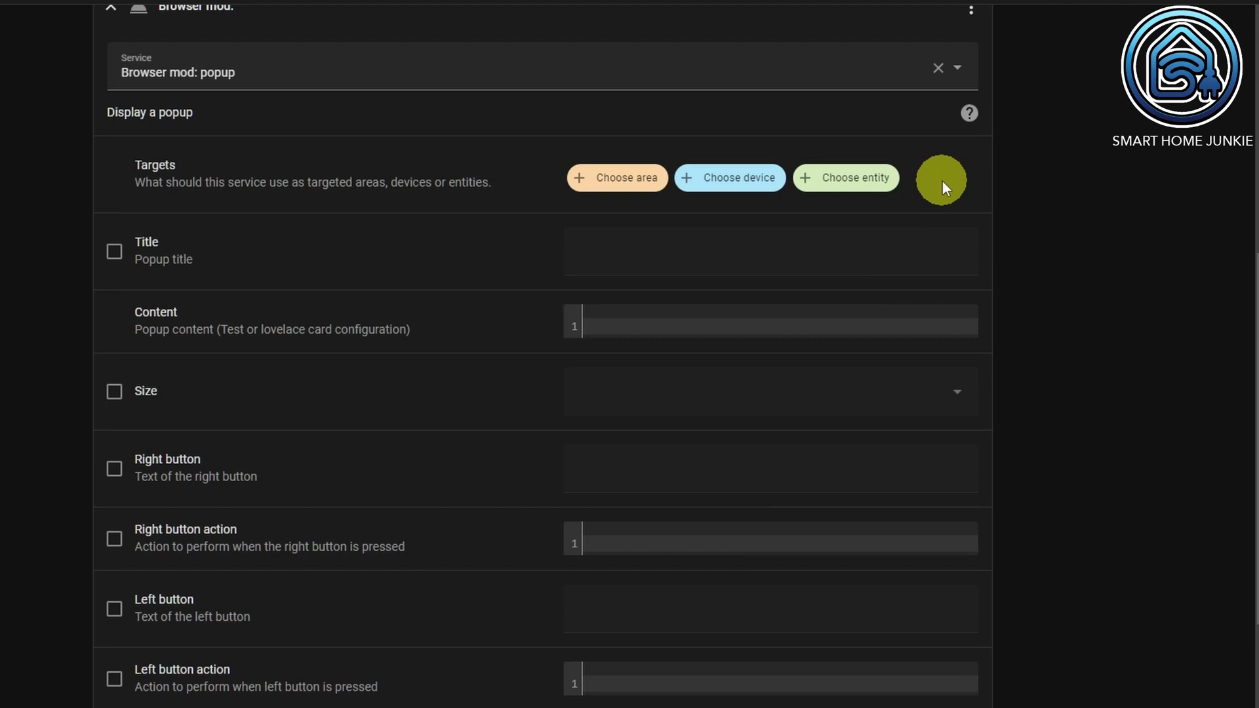
Step: Title the popup 'Front Door Camera' and set its size to fullscreen
click(115, 251)
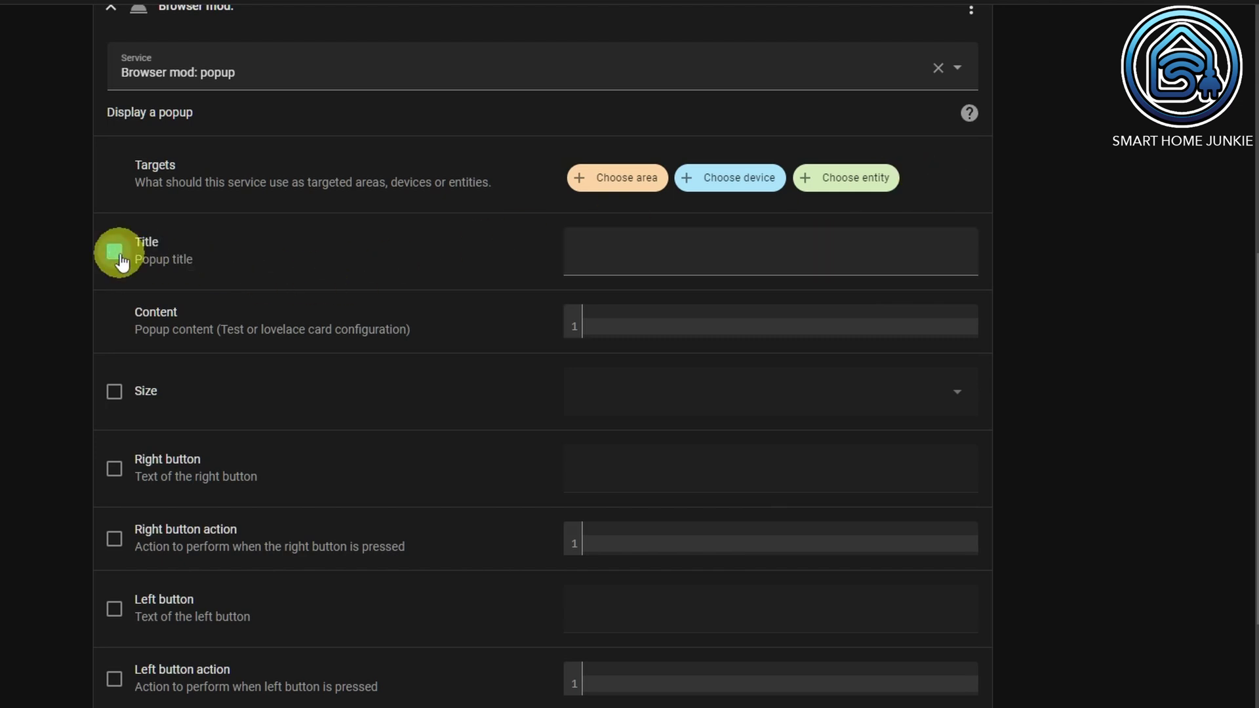
click(696, 246)
text(Fr)
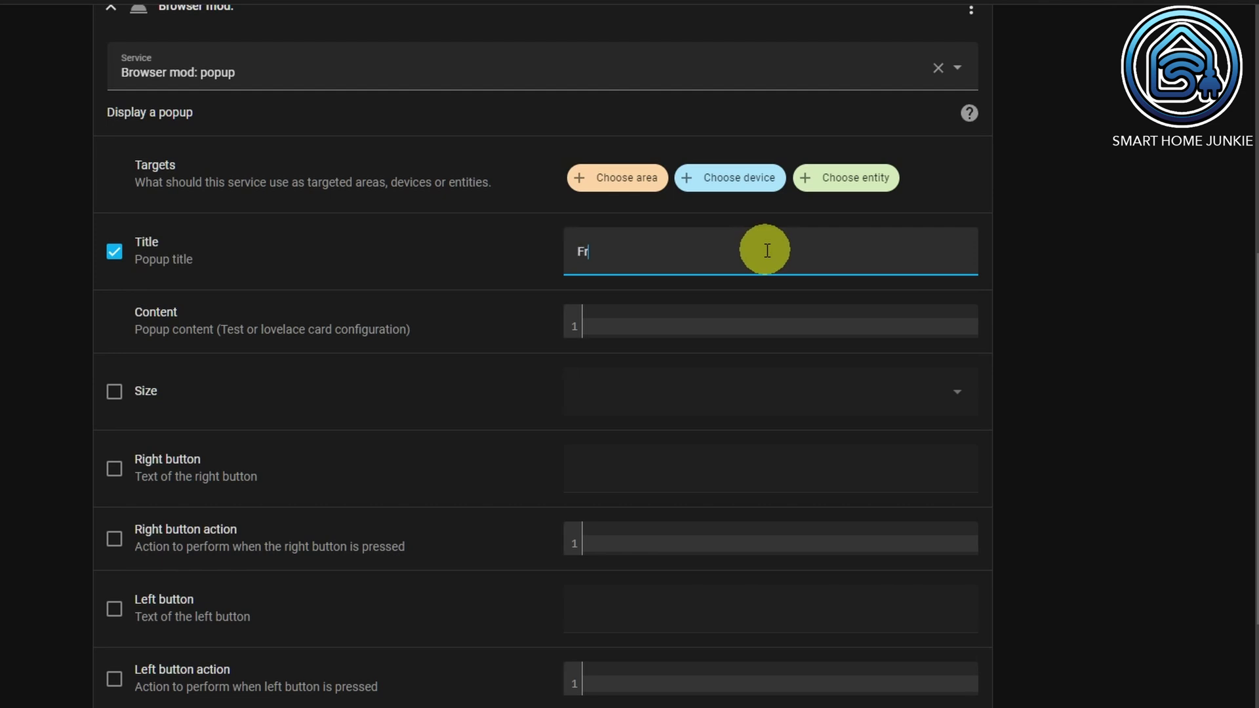
text(ont Door Camera)
click(114, 391)
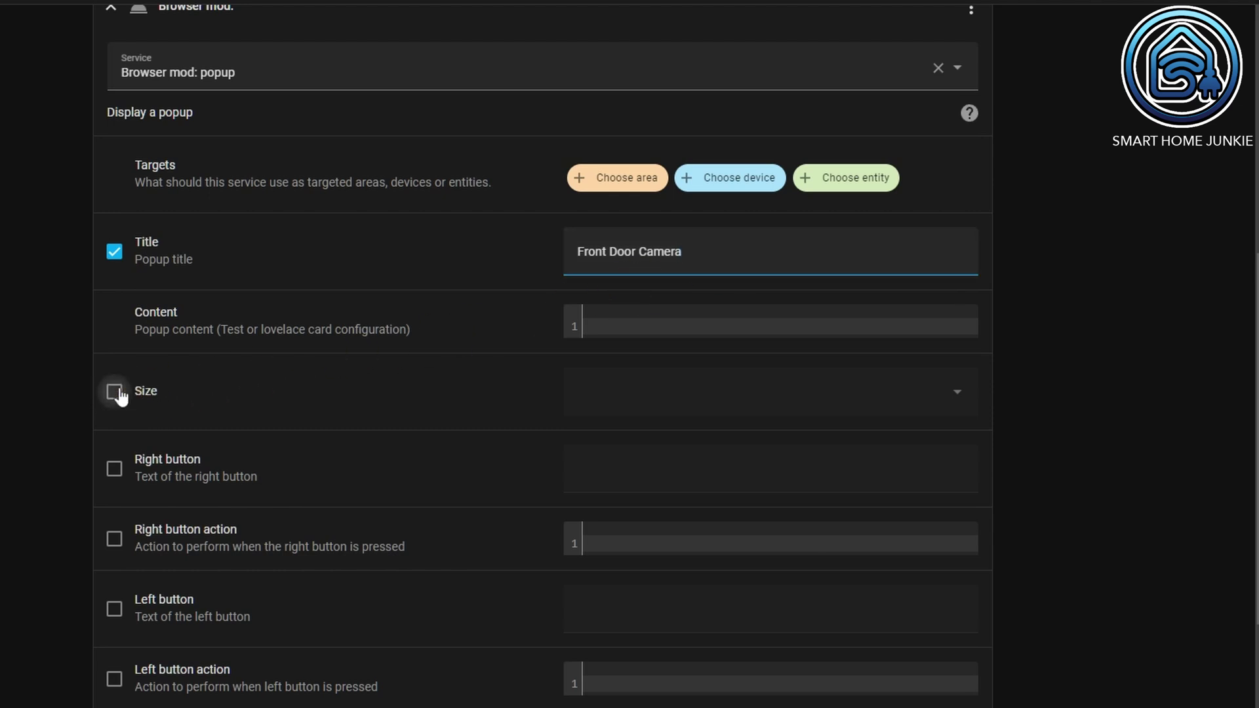
click(949, 403)
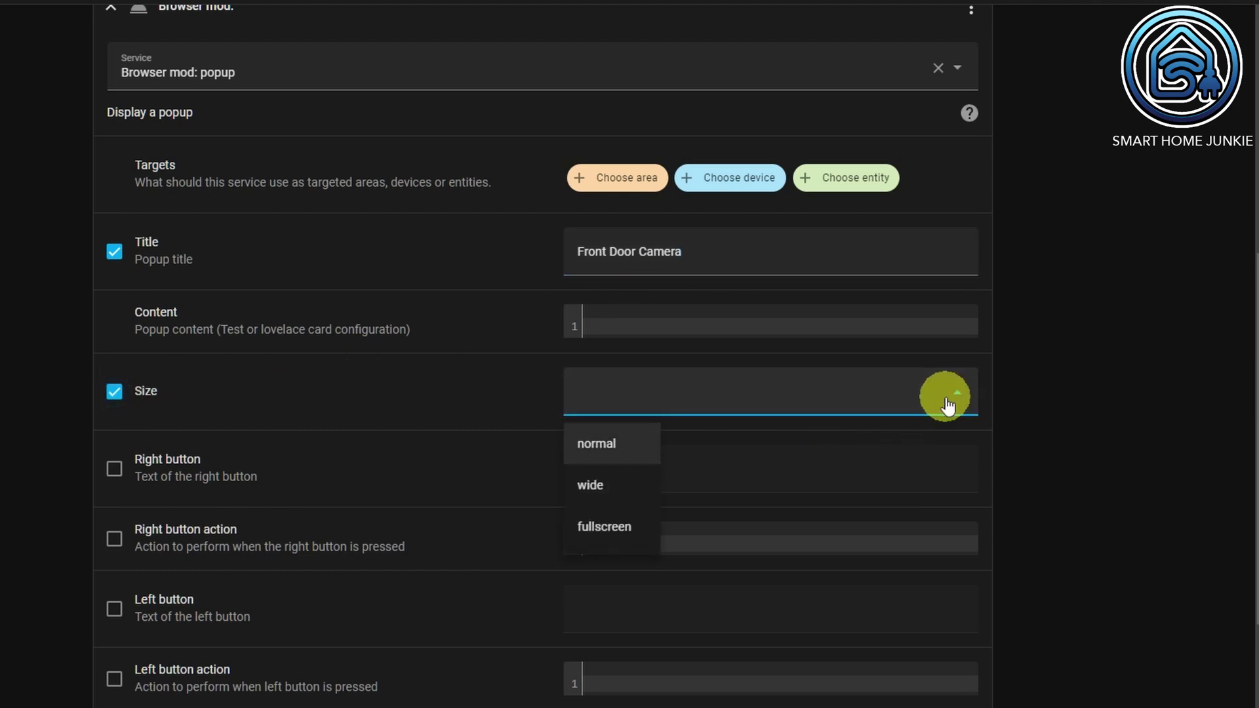
click(610, 529)
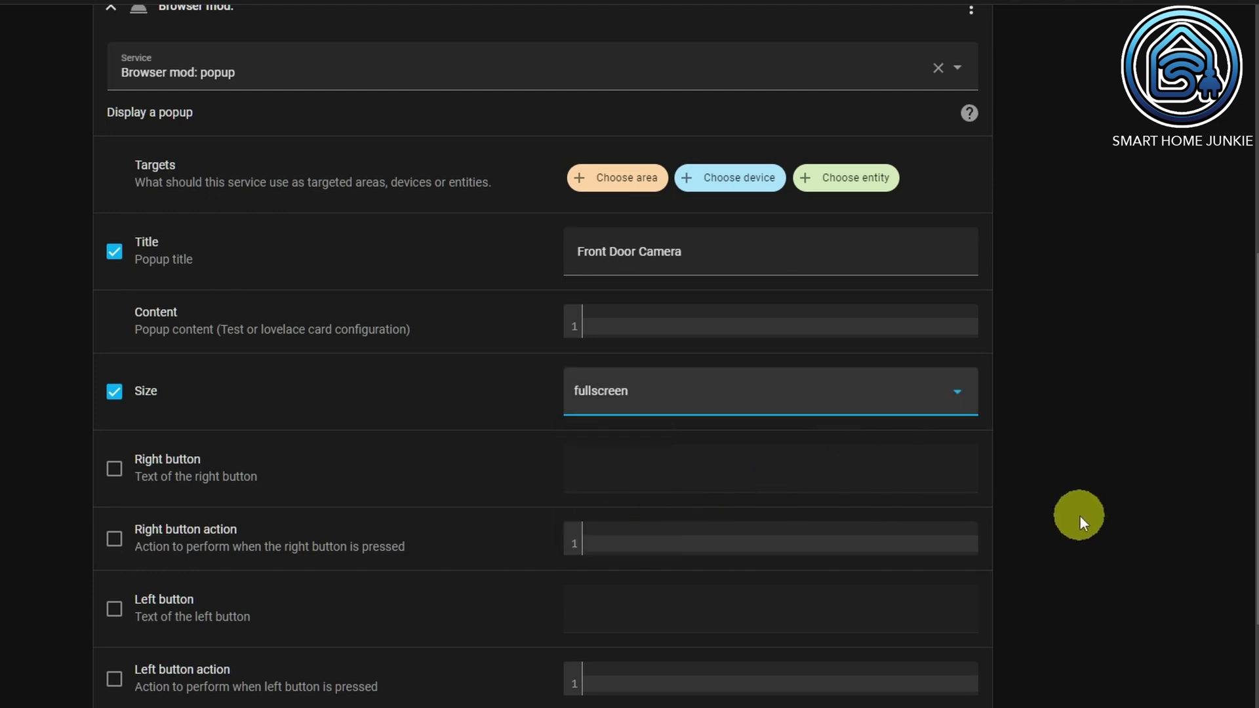
Step: Enable the auto-close timeout at 120000 and switch the action to YAML editing
scroll(1079, 514, down, 6)
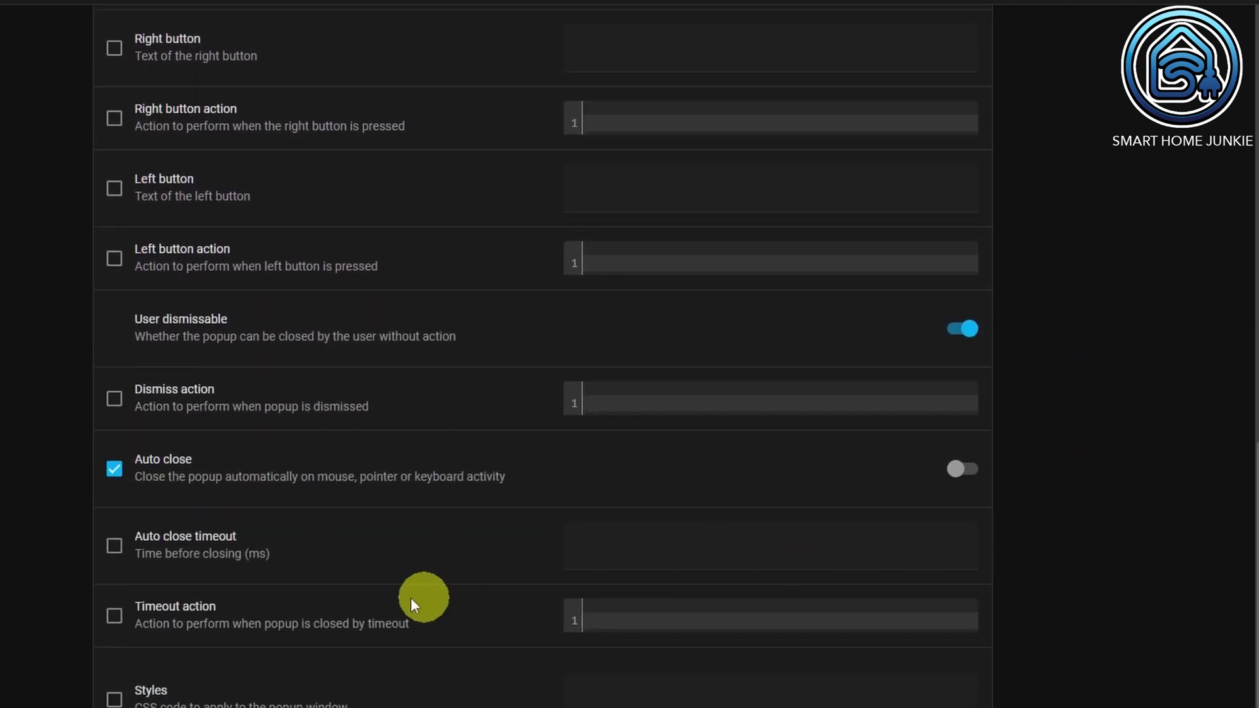
click(114, 546)
click(635, 548)
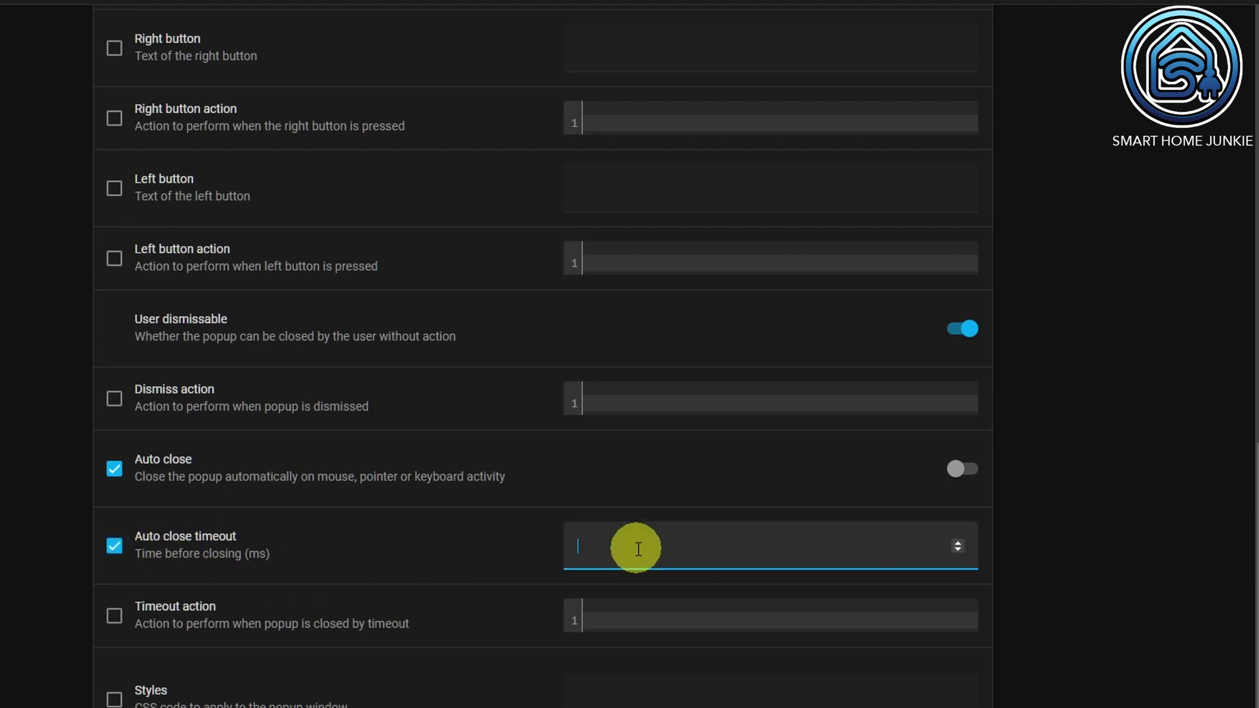
text(120000)
scroll(1068, 509, up, 10)
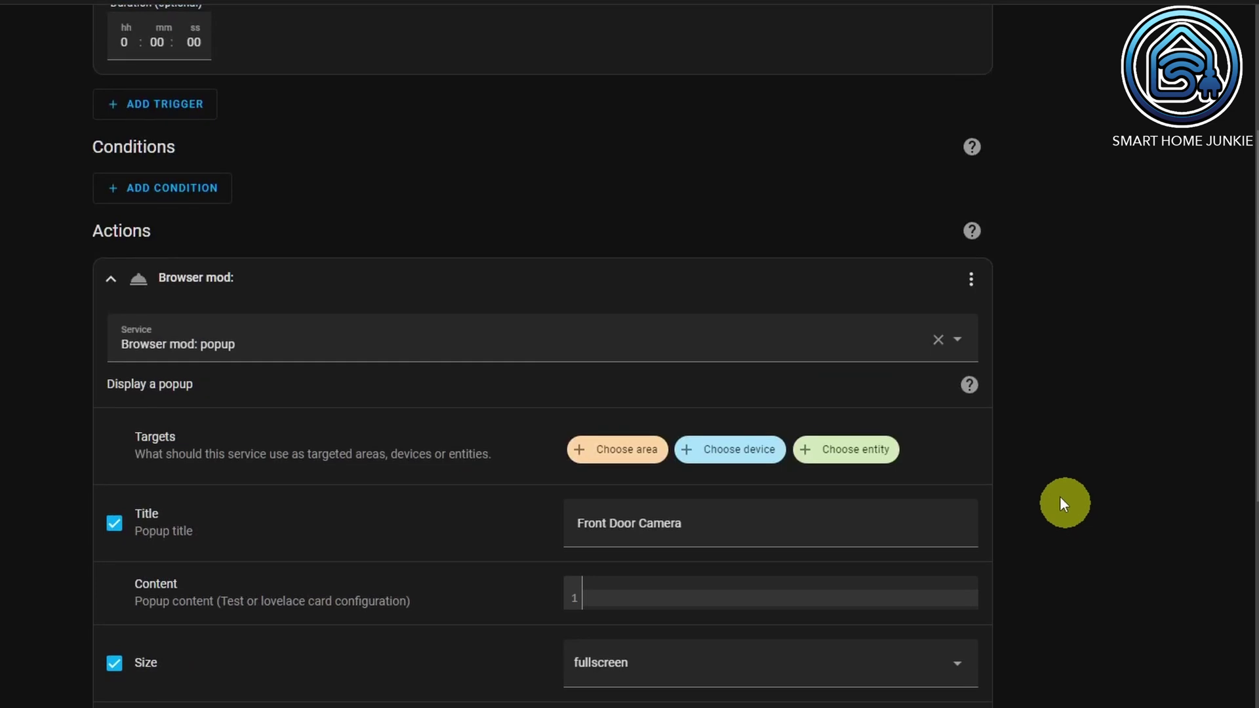
click(970, 279)
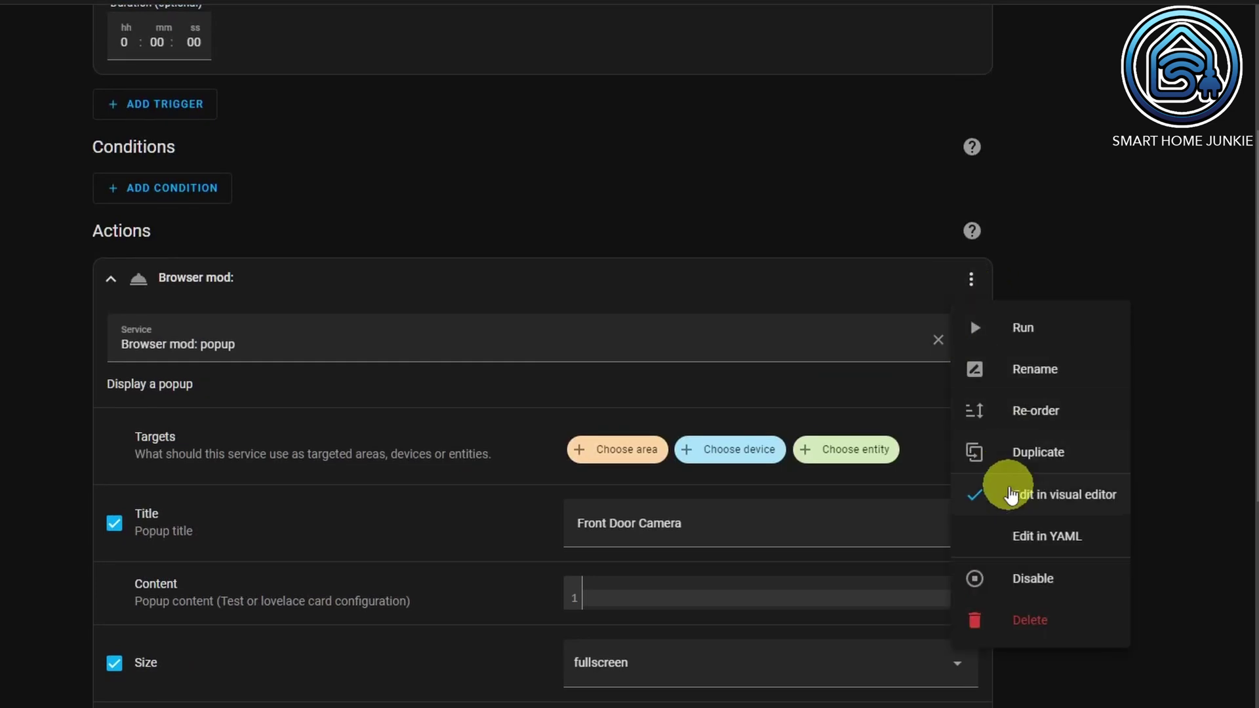
click(1032, 536)
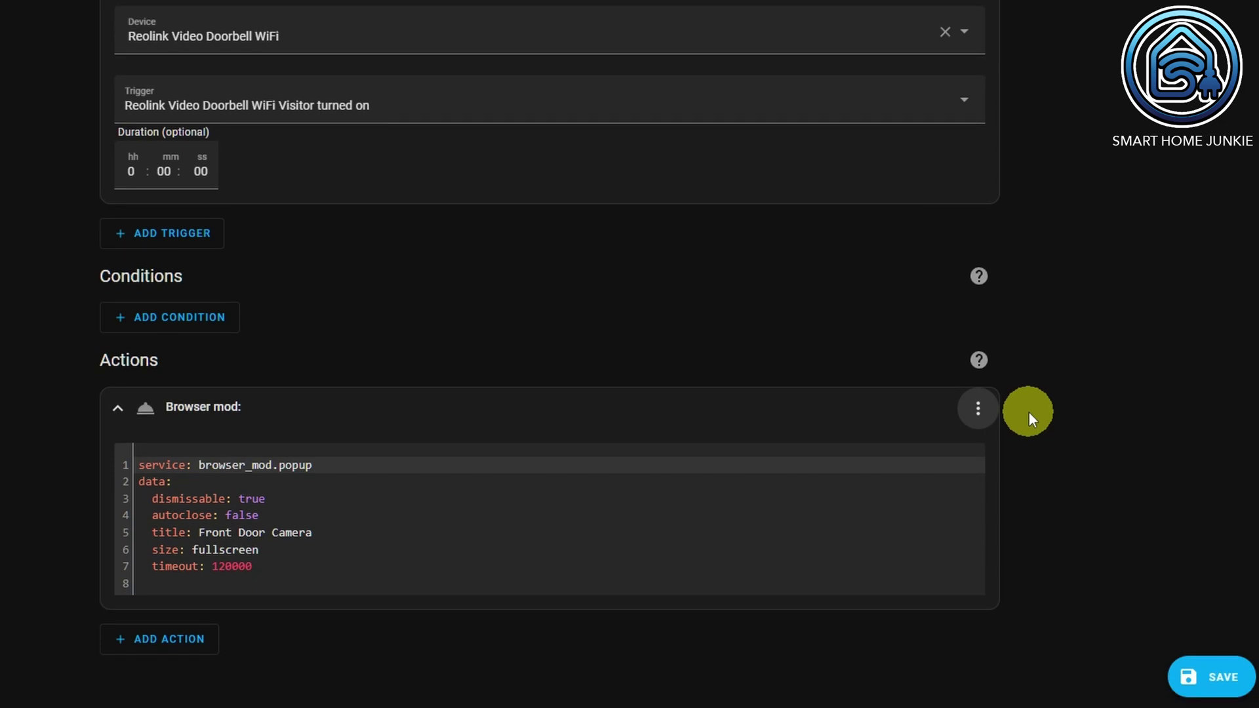
Step: Add a deviceID list targeting 'My Desktop Browser' below the timeout line
click(302, 565)
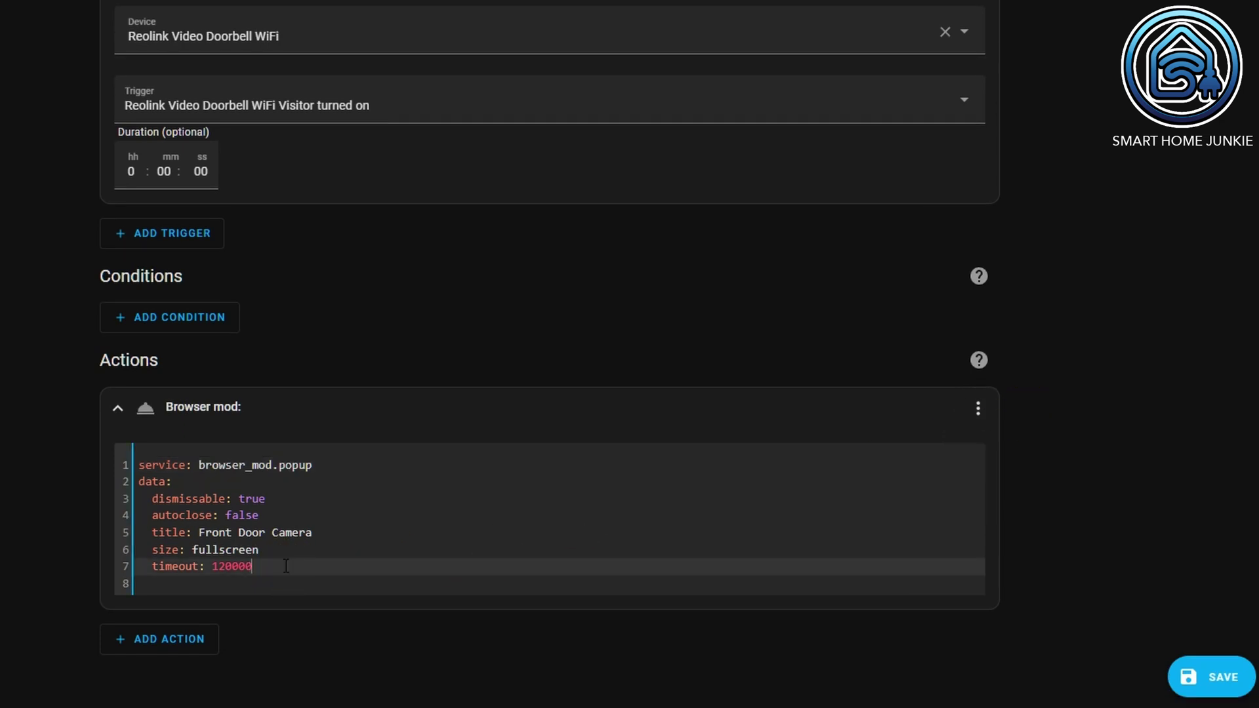
key(Return)
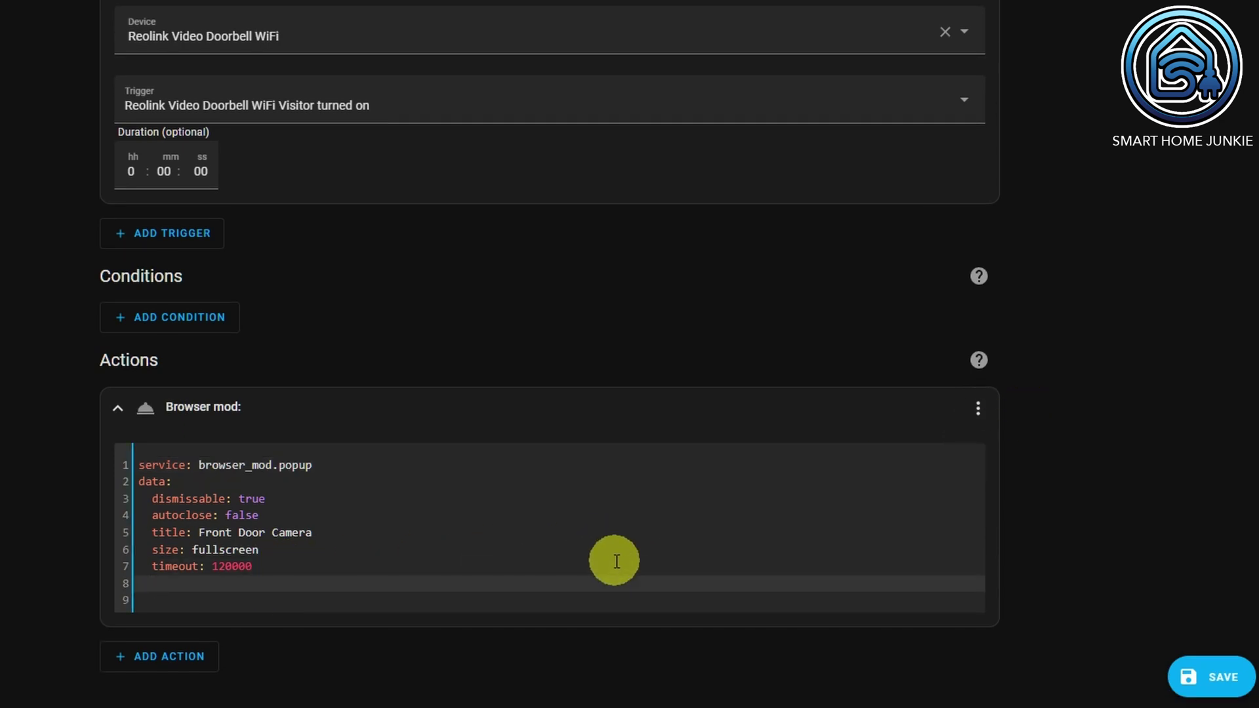
text(deviceID:)
key(Return)
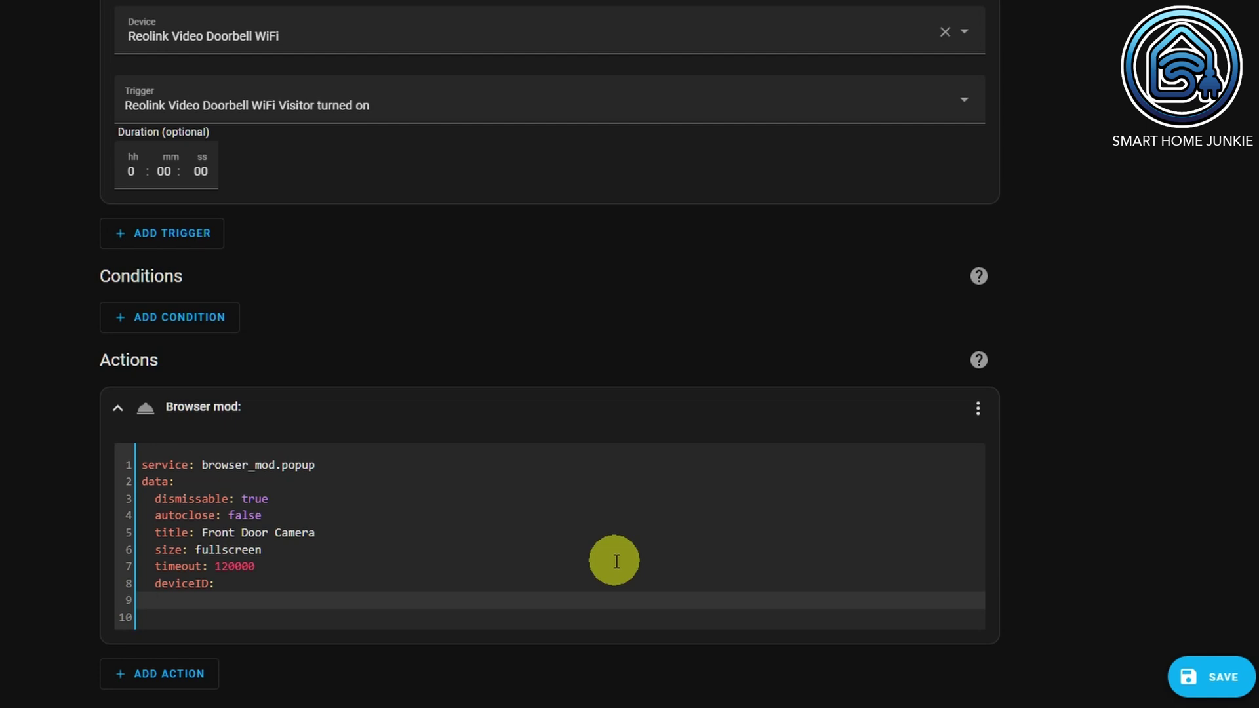
text(- My D)
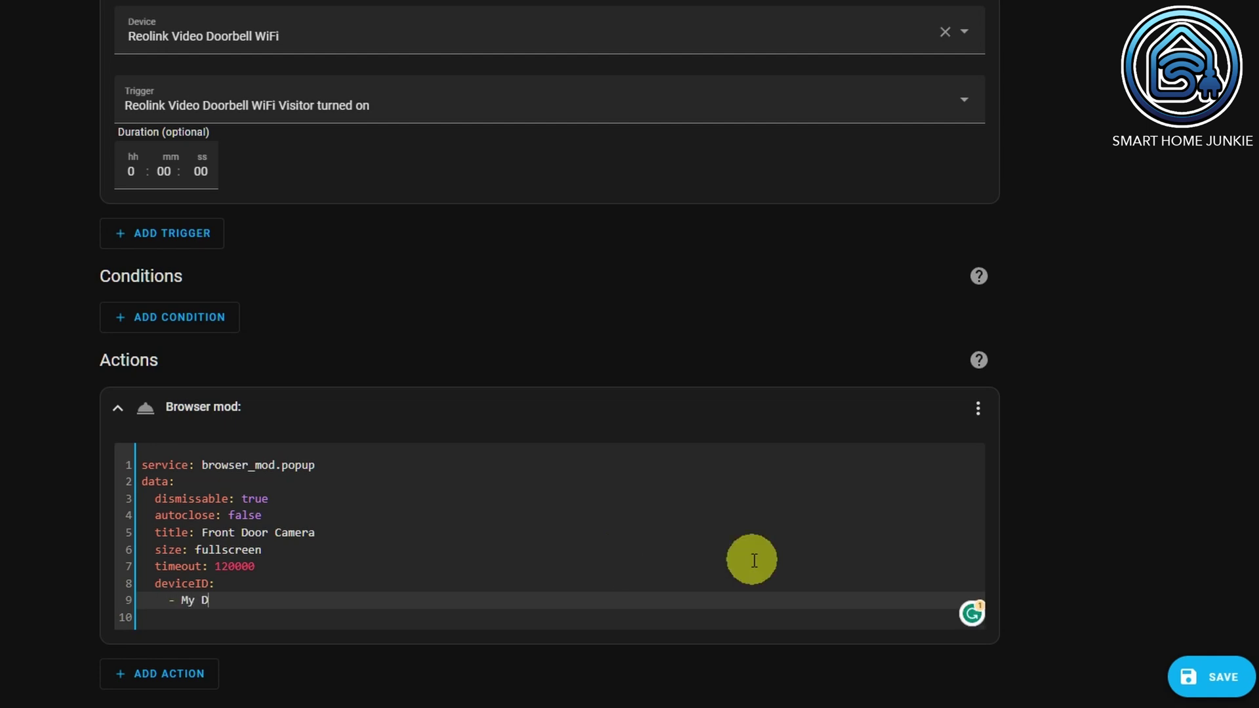
text(esktop Browser)
key(Return)
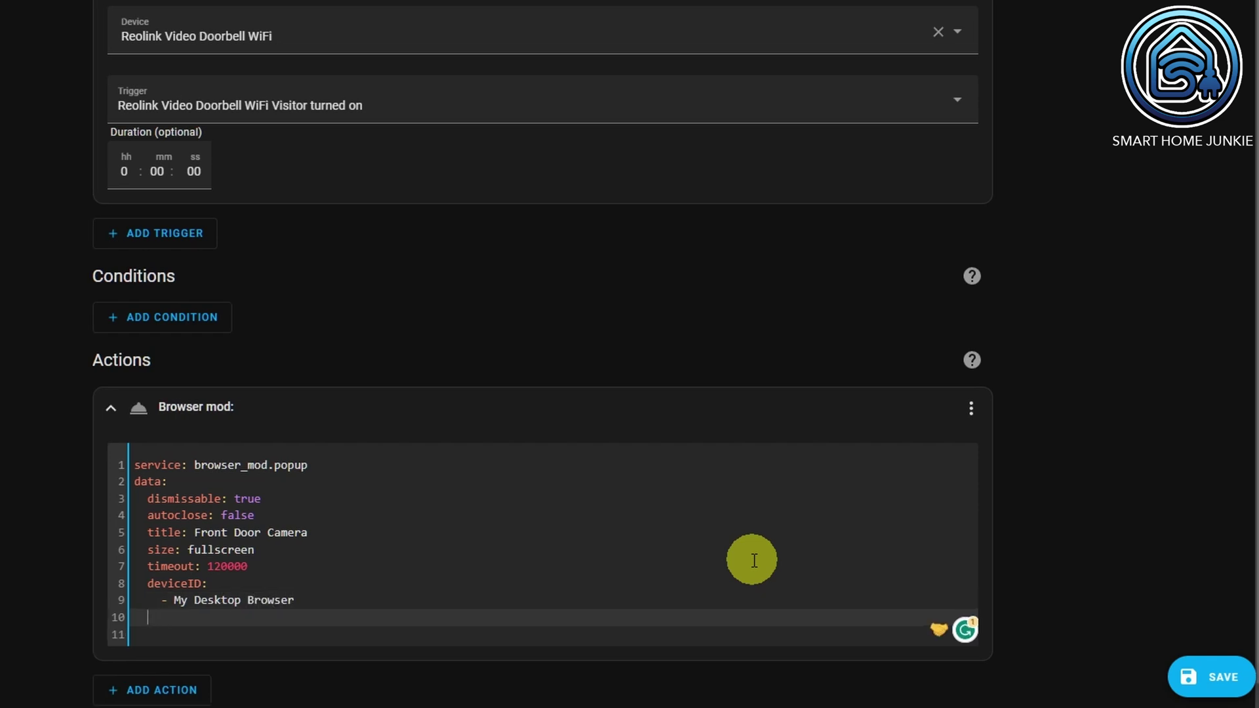
Step: Add content: camera_view live, type picture-glance, entities [], camera_image camera.192_168_68_169
text(content:)
key(Return)
text(camera)
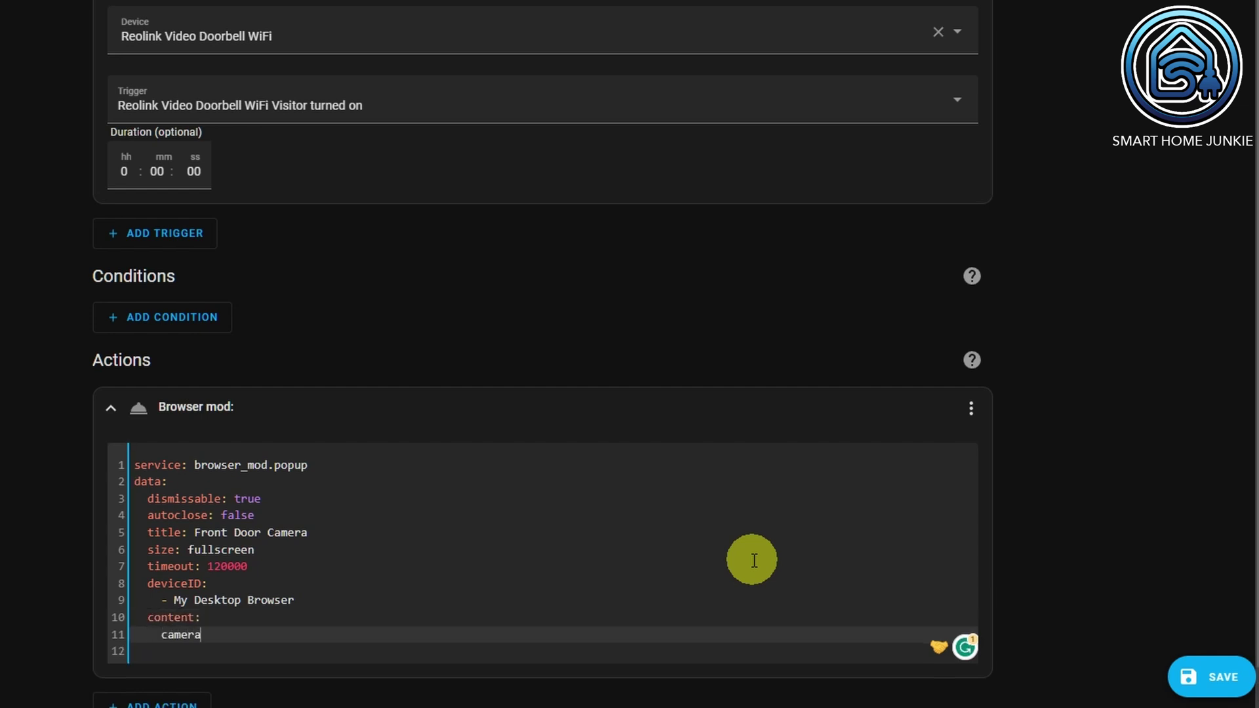
text(_view: live)
key(Return)
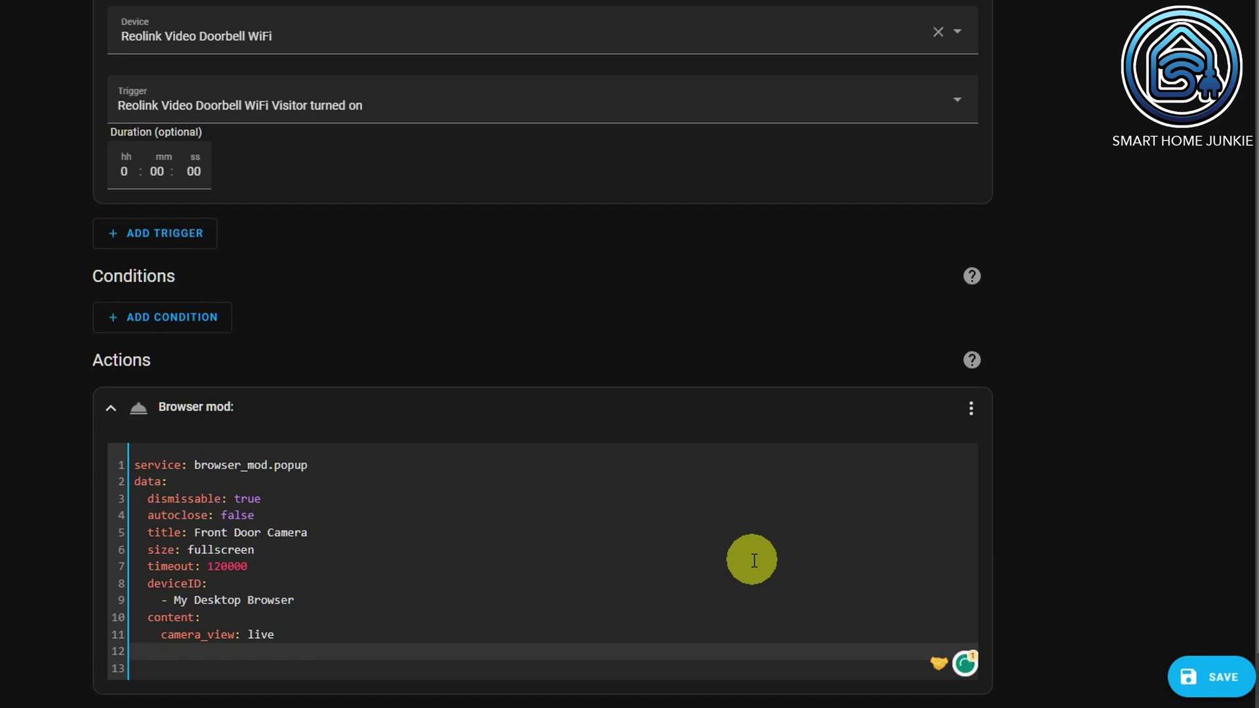
scroll(754, 561, down, 1)
text(type:)
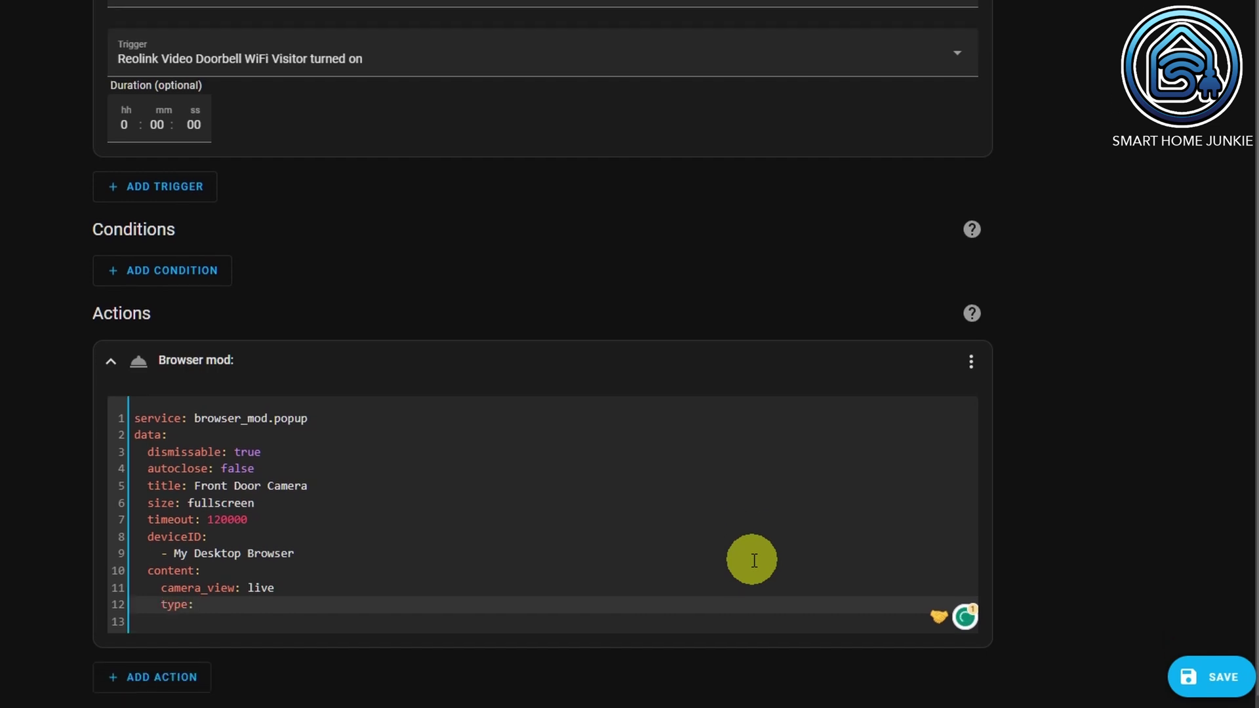
text( picture-glance)
key(Return)
text(e)
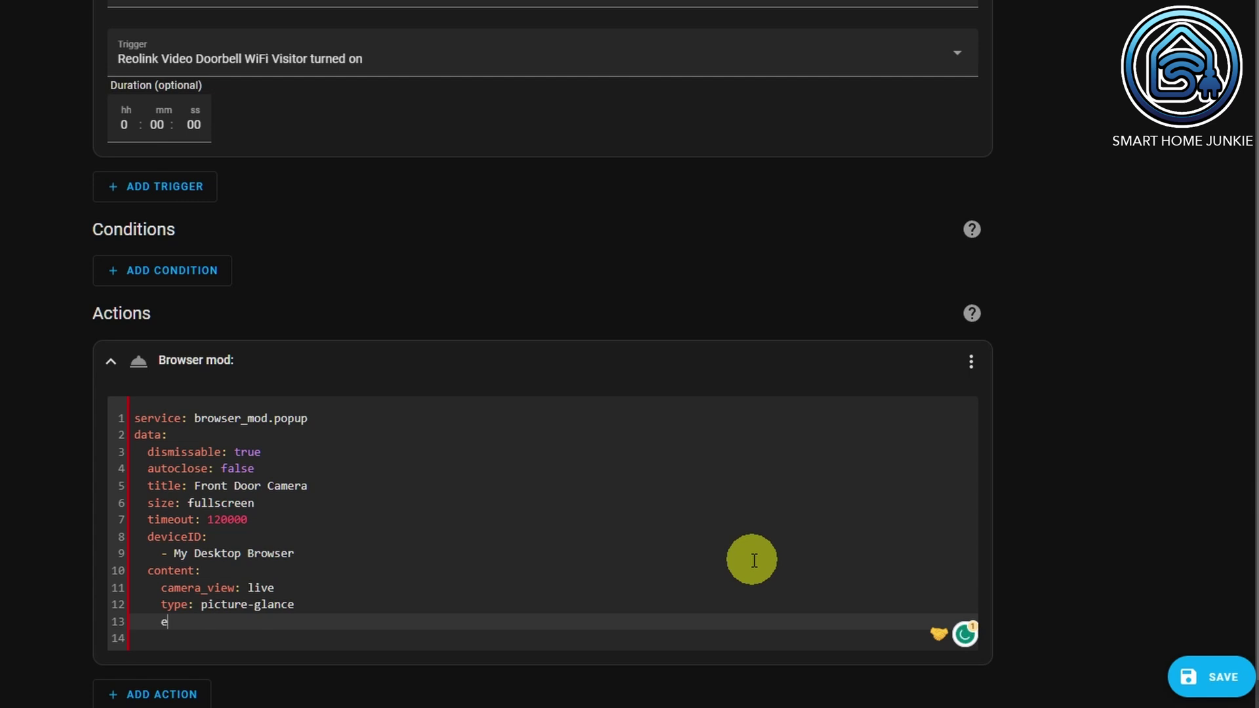
text(ntities: )
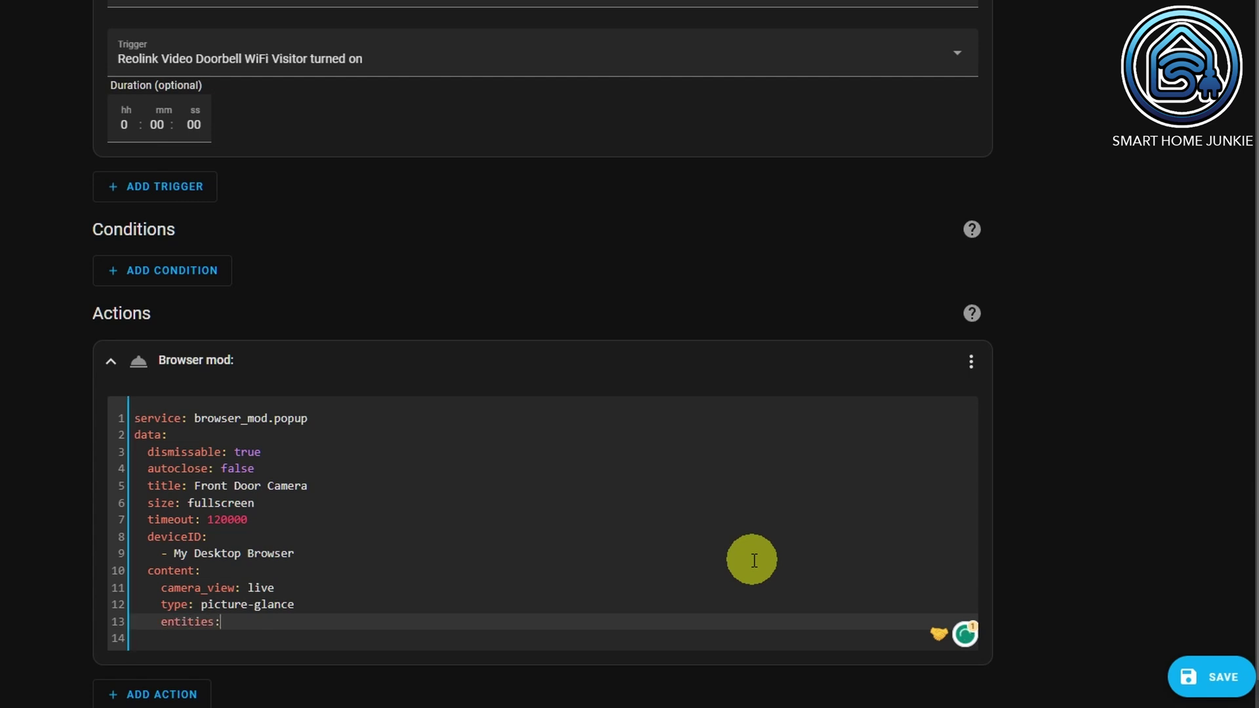
text([])
key(Return)
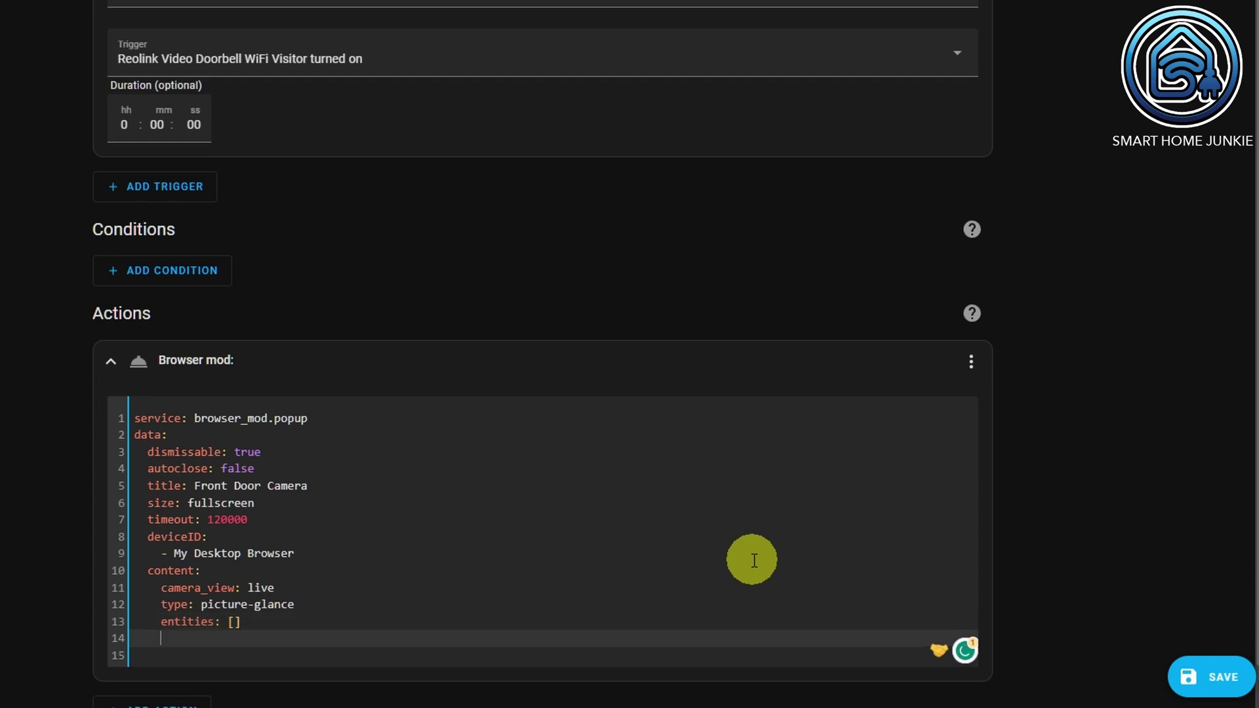
text(camera)
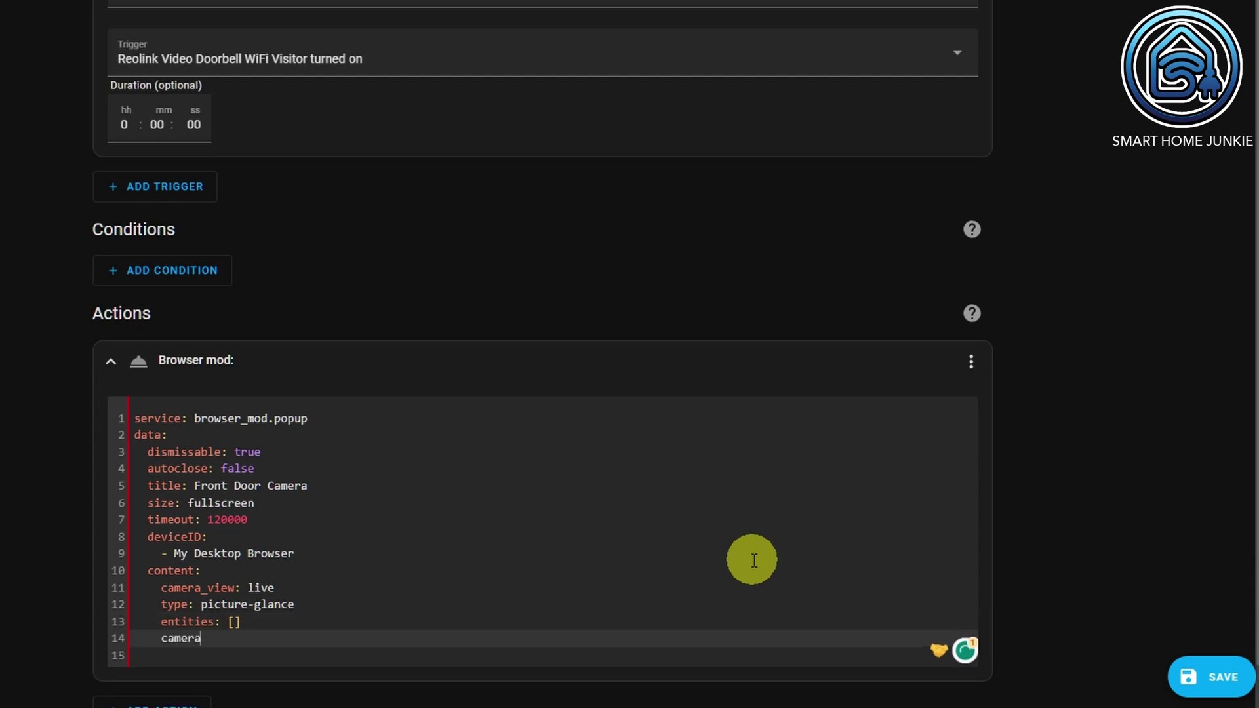
text(_image:)
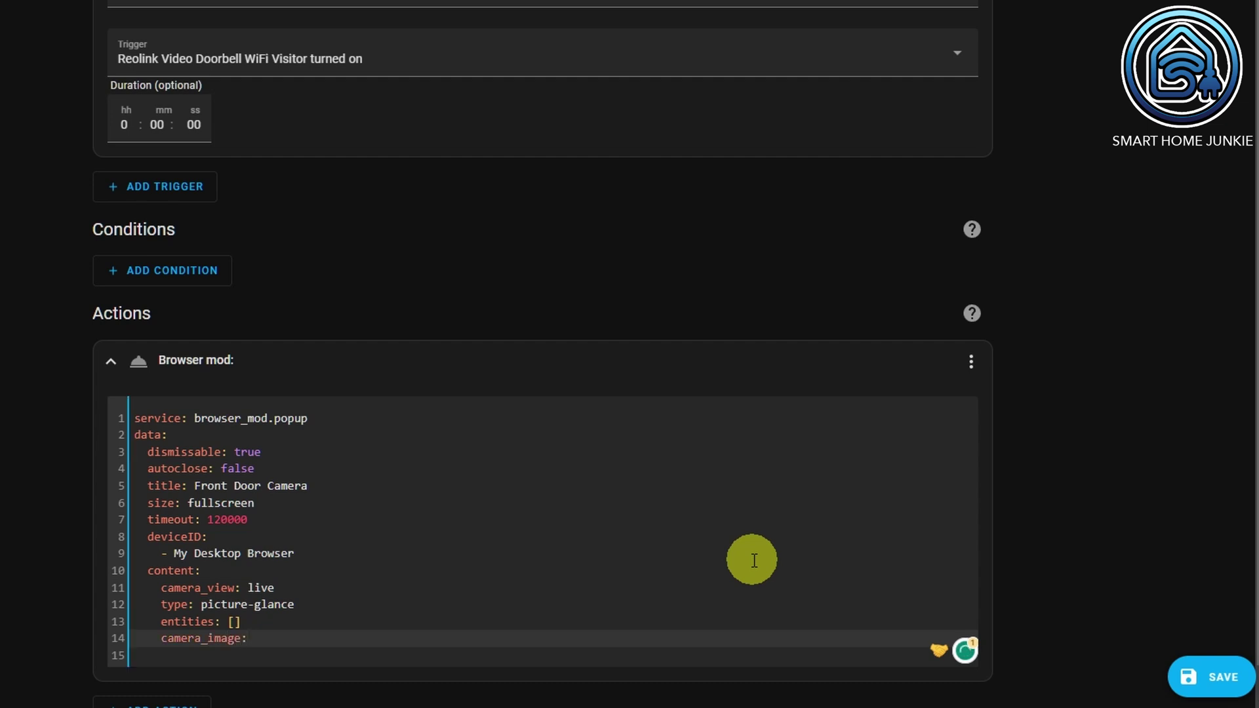
text( camera.)
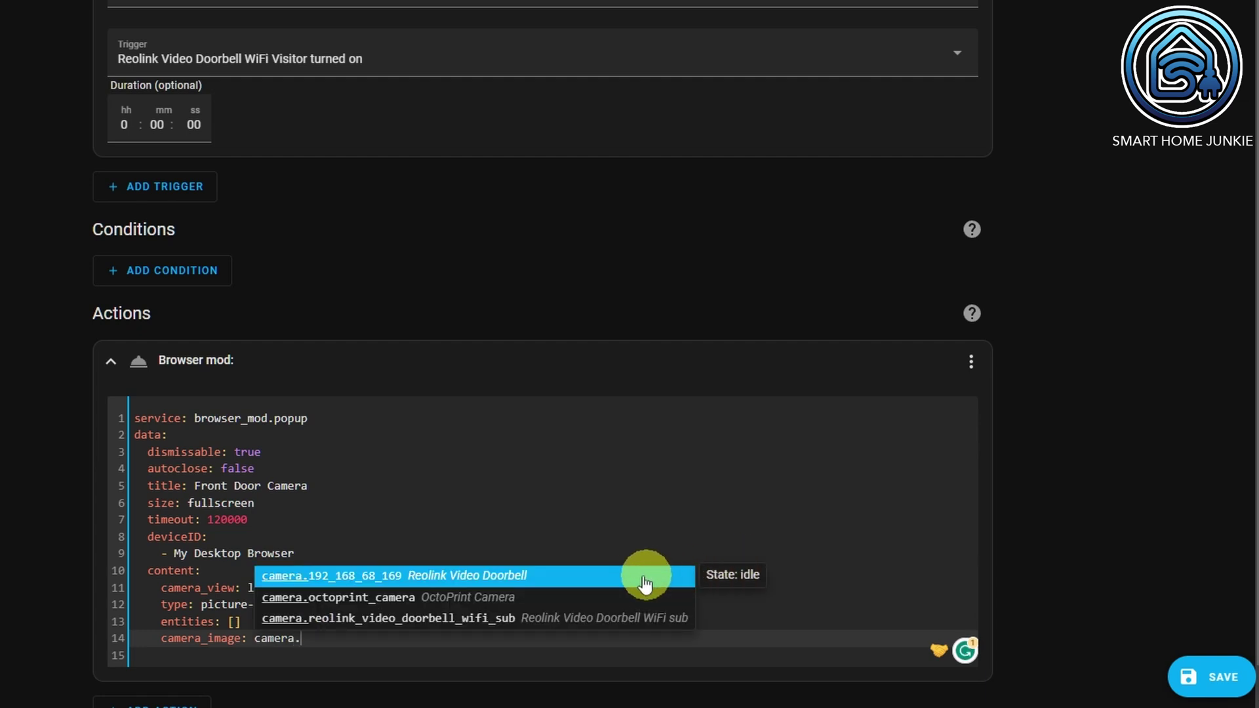
click(645, 584)
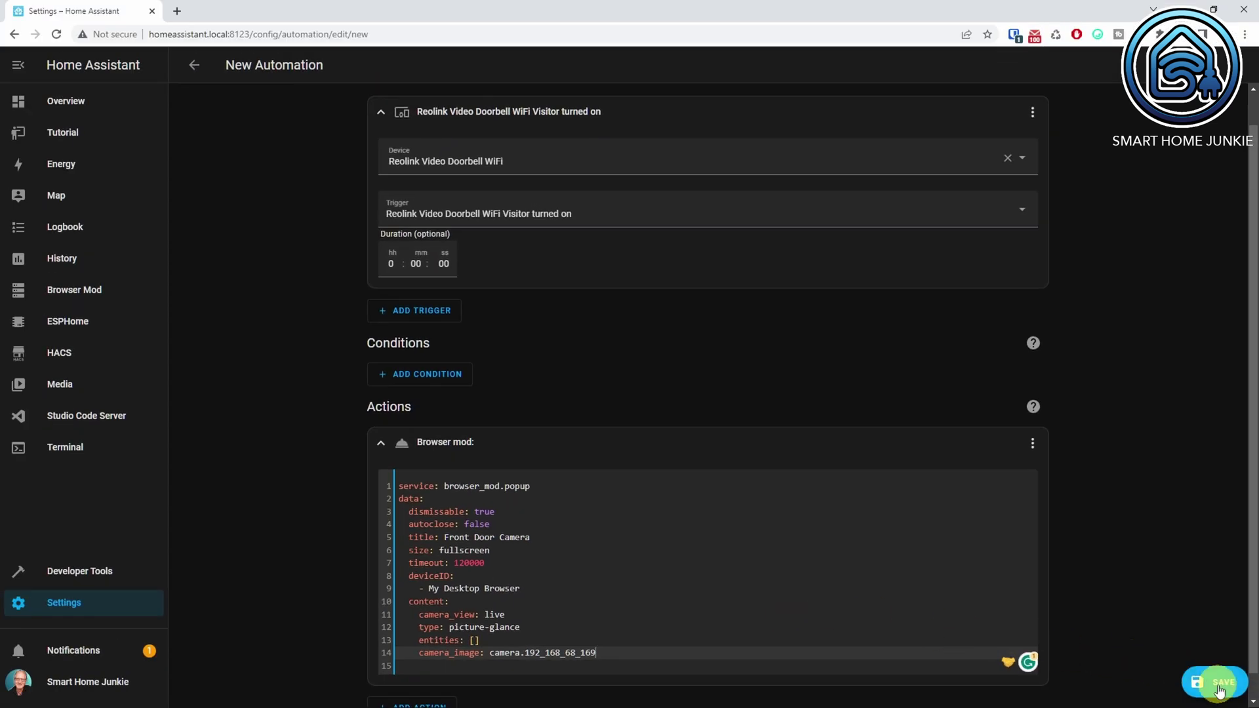
Step: Save as 'Show Camera Live Stream When Doorbell Rings' and run the popup action to test it
click(1220, 688)
key(BackSpace)
key(BackSpace)
key(BackSpace)
key(BackSpace)
key(BackSpace)
key(BackSpace)
key(BackSpace)
key(BackSpace)
key(BackSpace)
key(BackSpace)
key(BackSpace)
key(BackSpace)
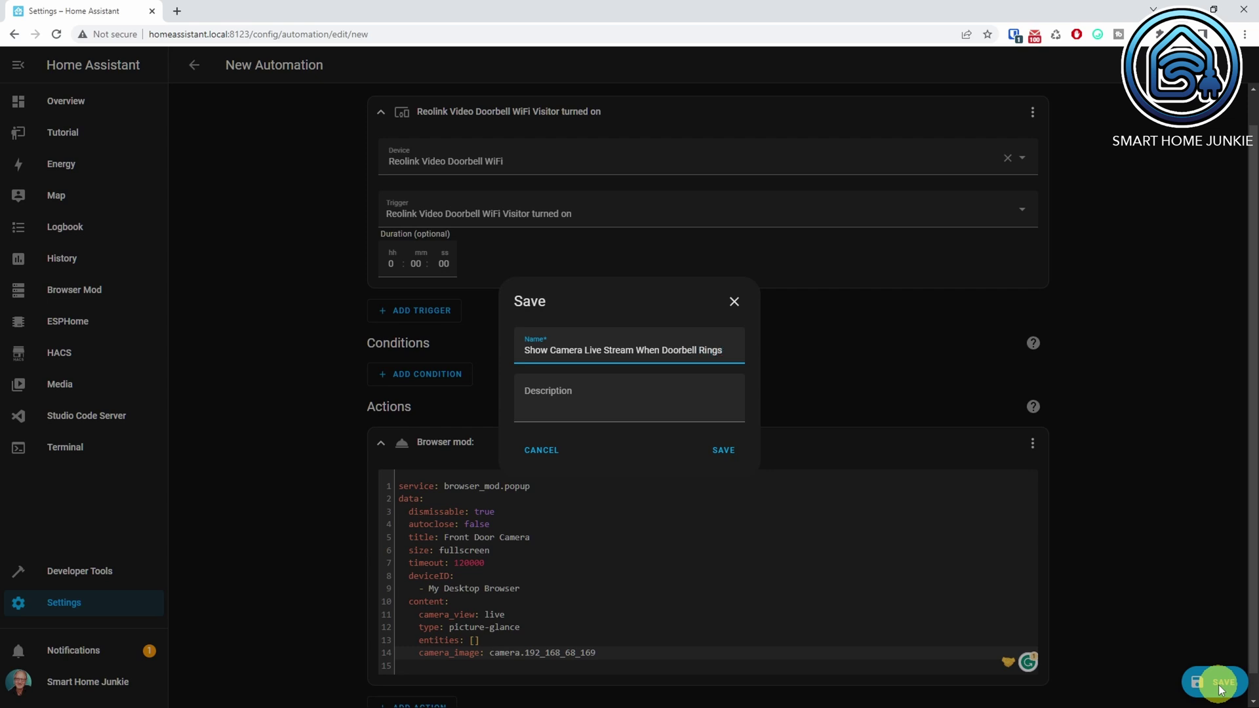
click(724, 449)
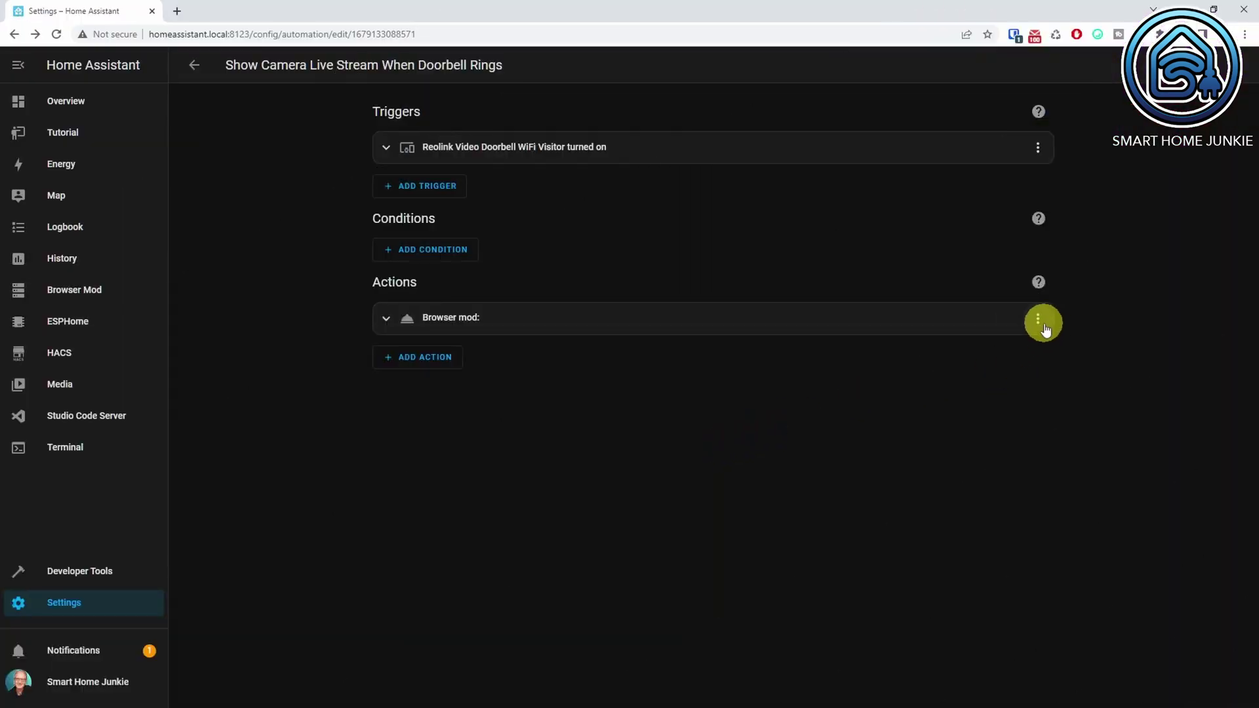
click(1037, 320)
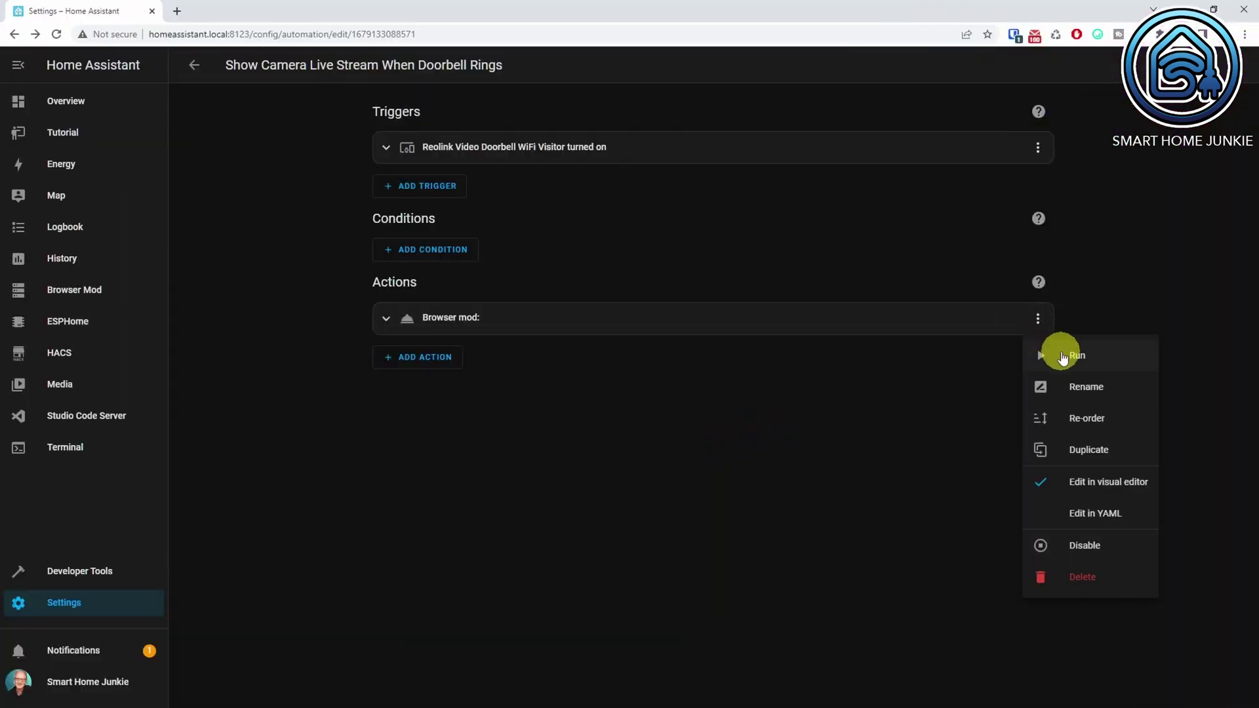
click(1063, 356)
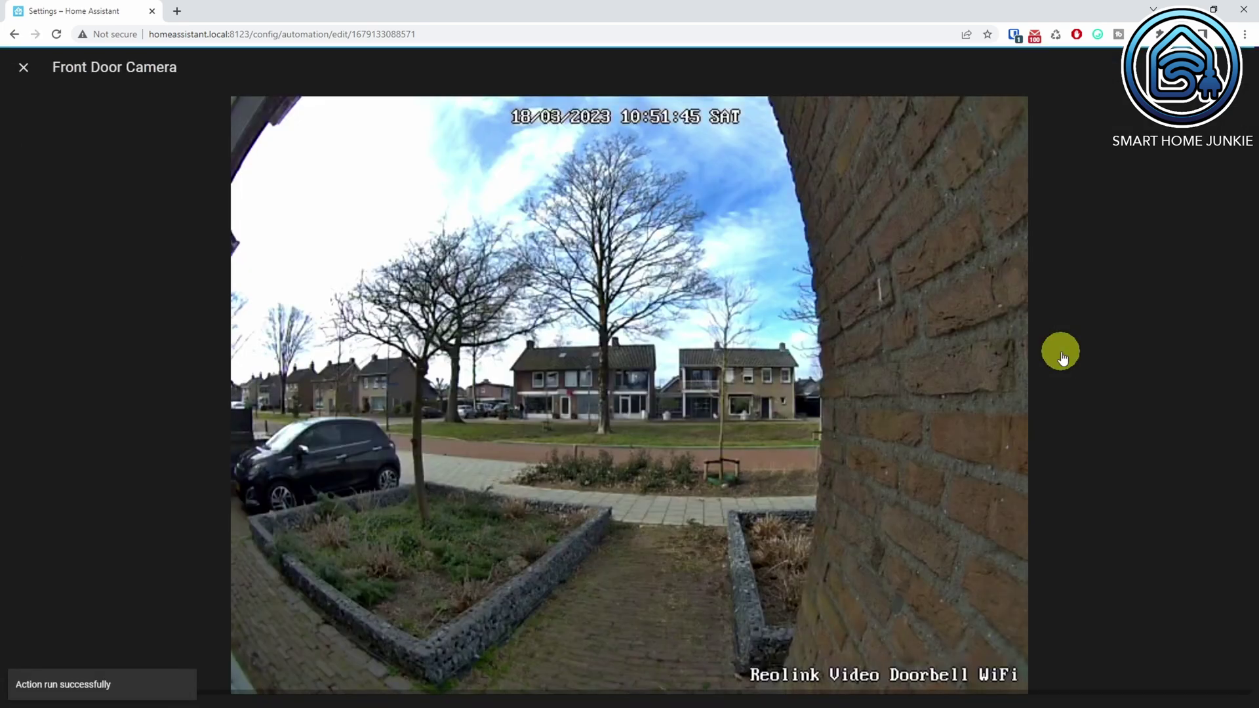